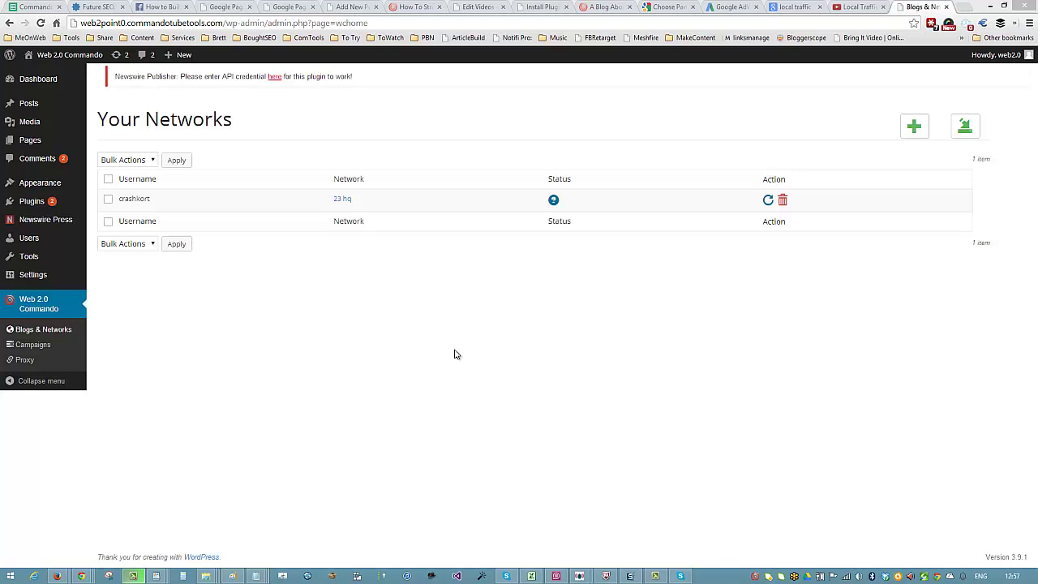
key("ctrl+shift+Tab")
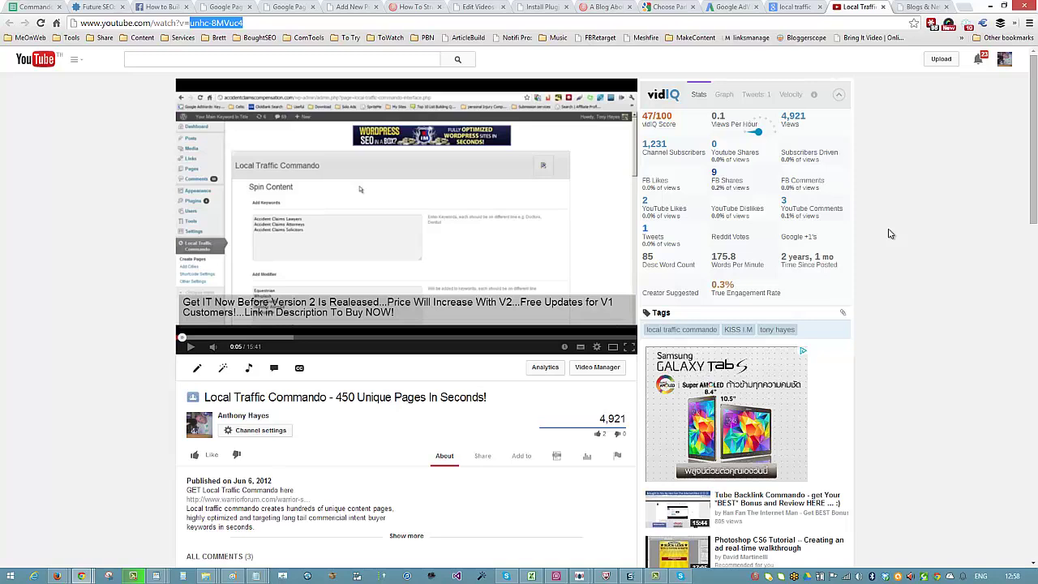
left_click(915, 8)
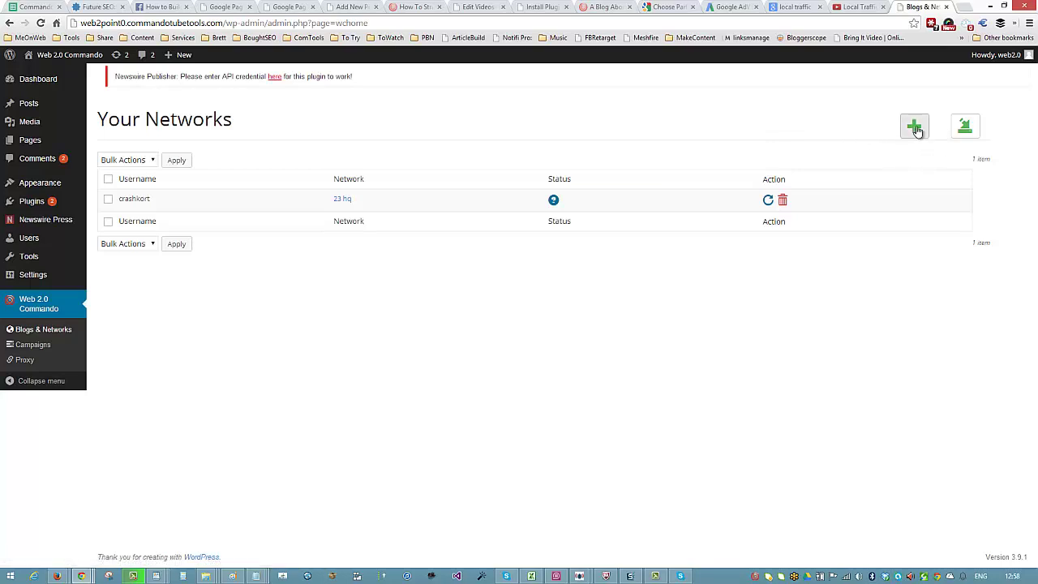
- Start a new network account and choose 23 hq, opening its empty username/password form
left_click(913, 127)
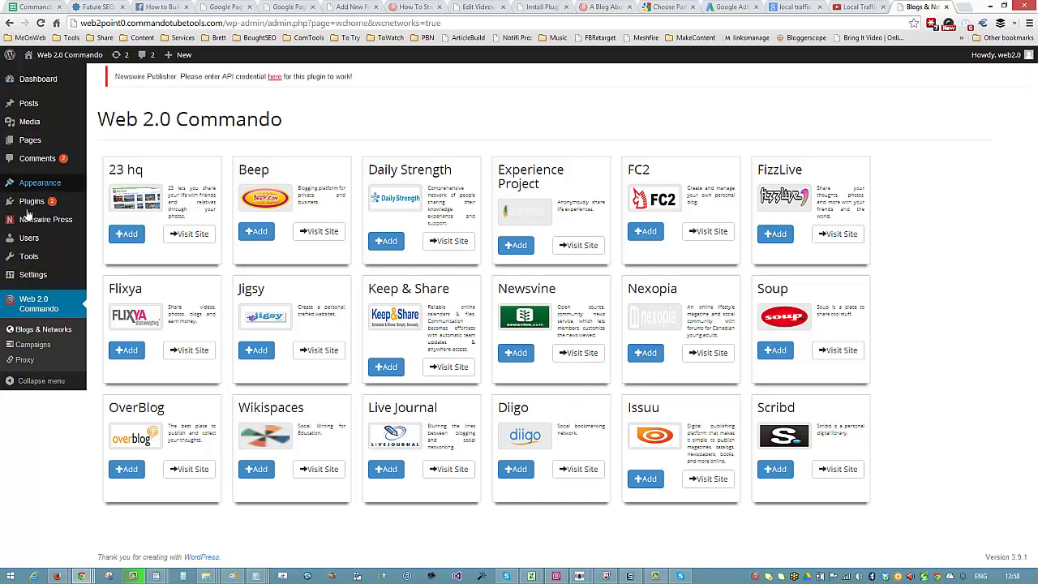
left_click(135, 235)
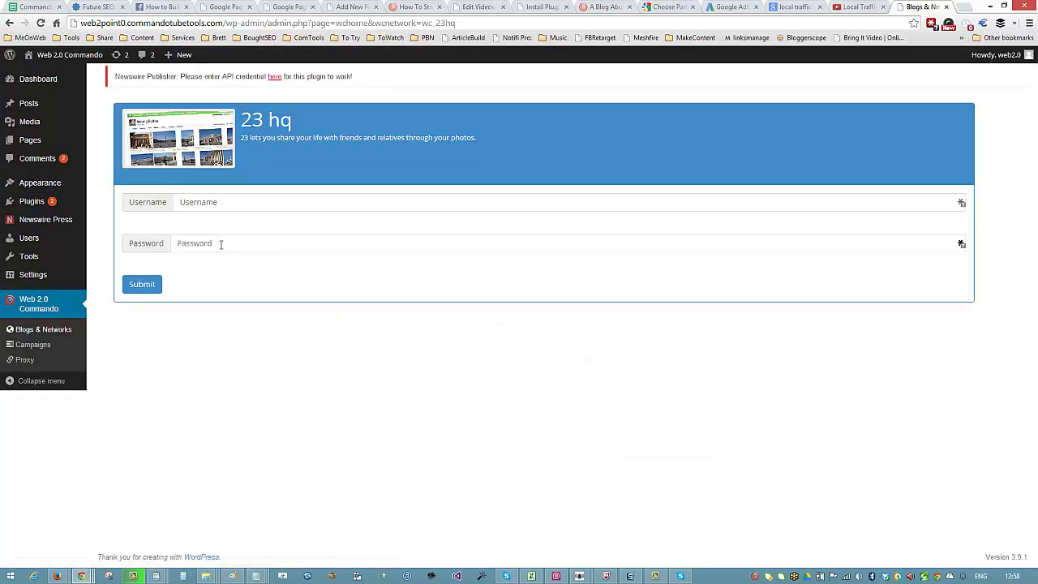
- Return from the 23 hq form to the Blogs & Networks grid
left_click(9, 23)
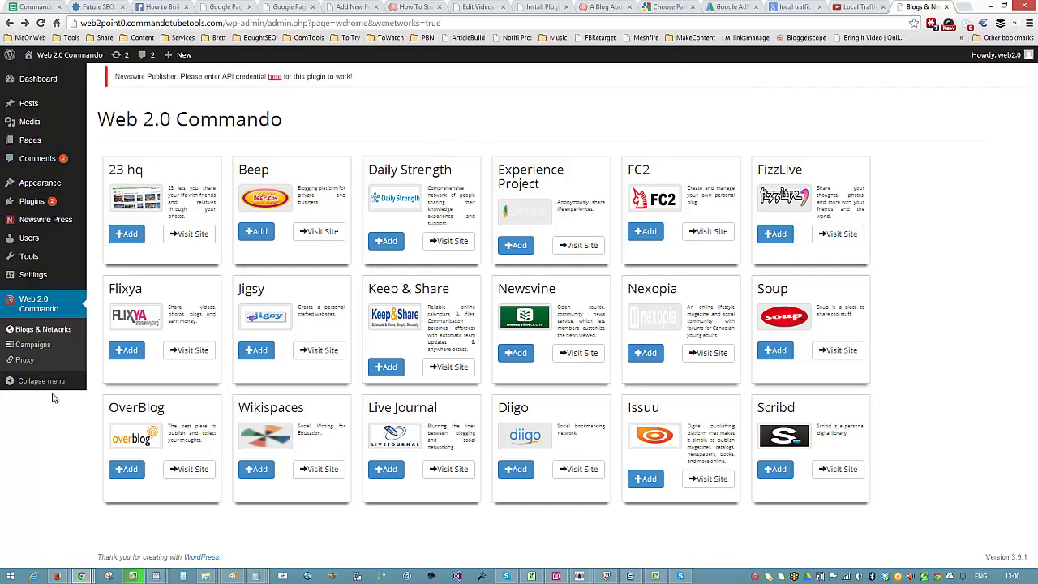
- Show the Your Campaigns page, which lists no campaigns yet
left_click(42, 347)
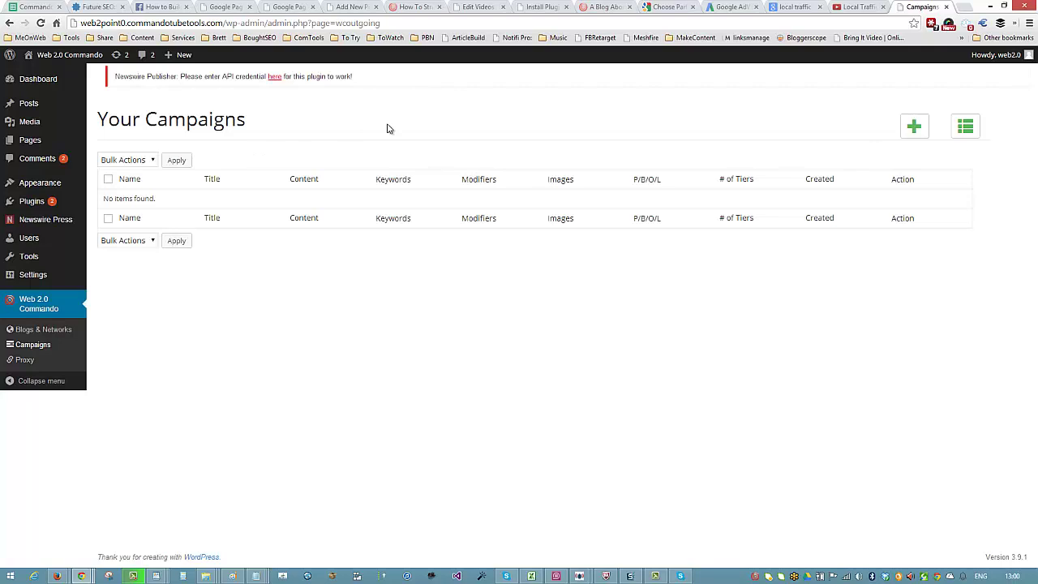
- Start a new campaign and focus the empty Name and Titles fields
left_click(913, 128)
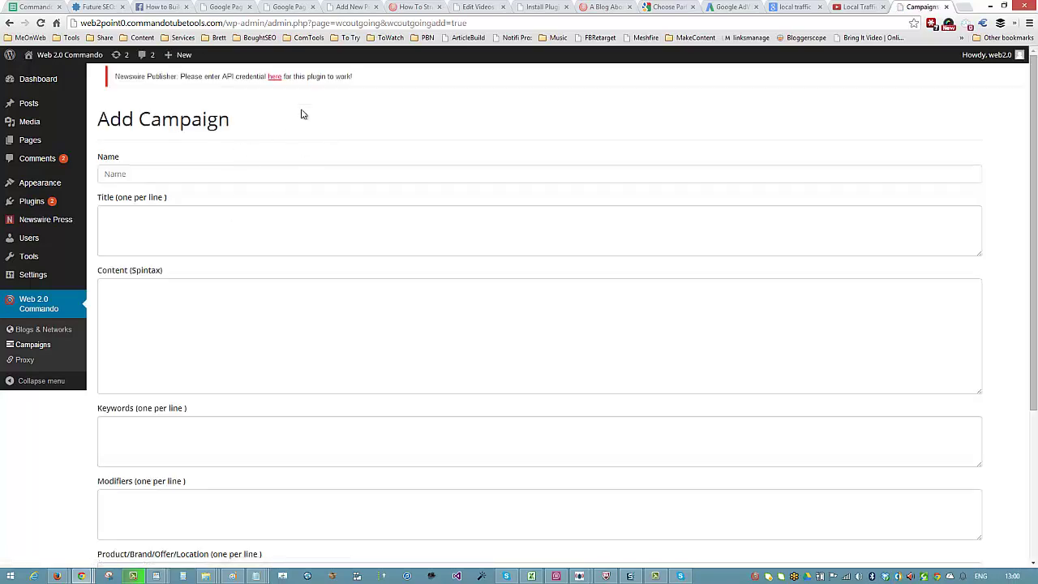
scroll(619, 250, "down", 1)
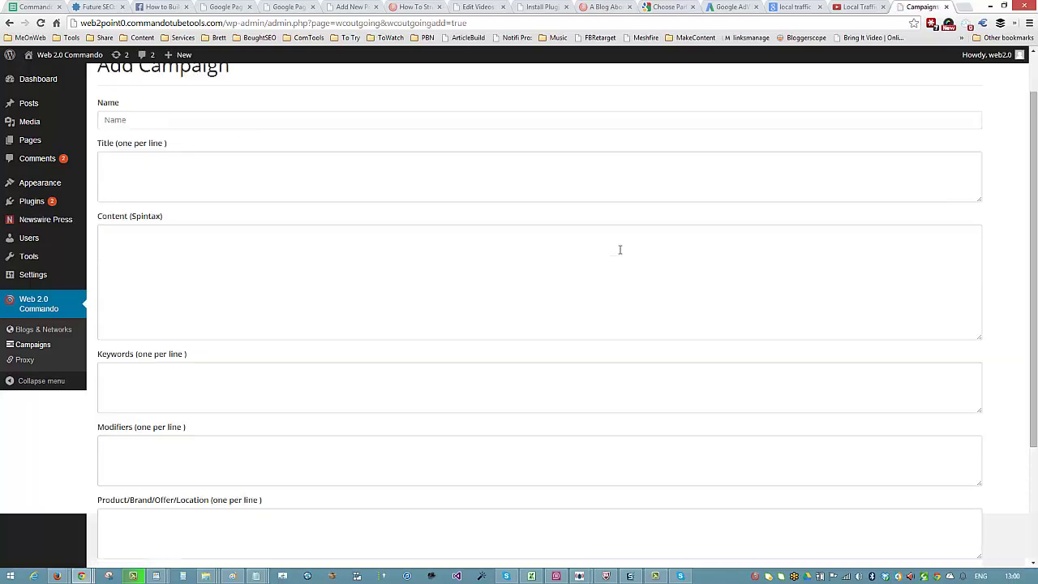
scroll(619, 250, "up", 1)
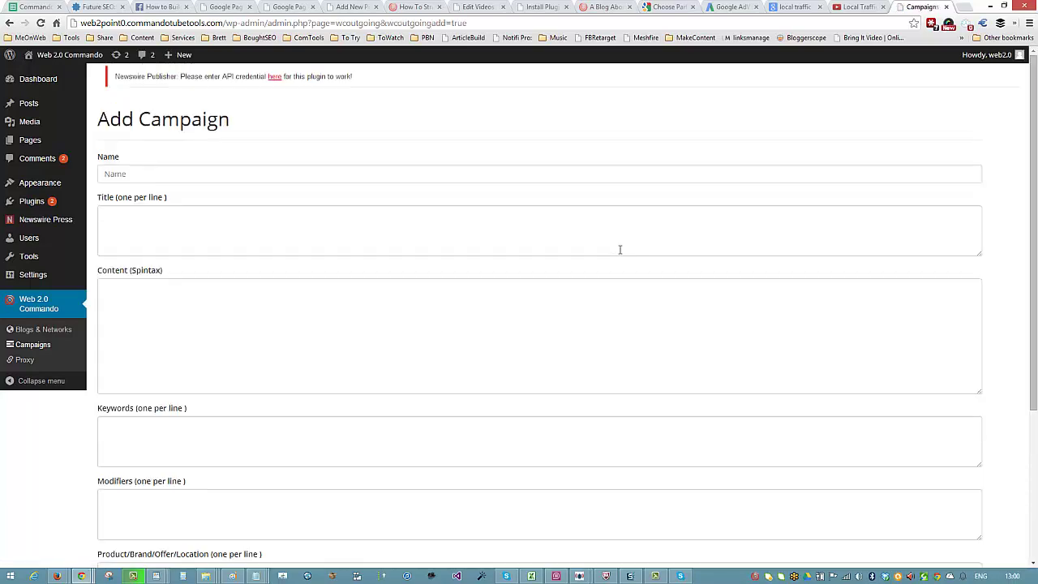
left_click(333, 176)
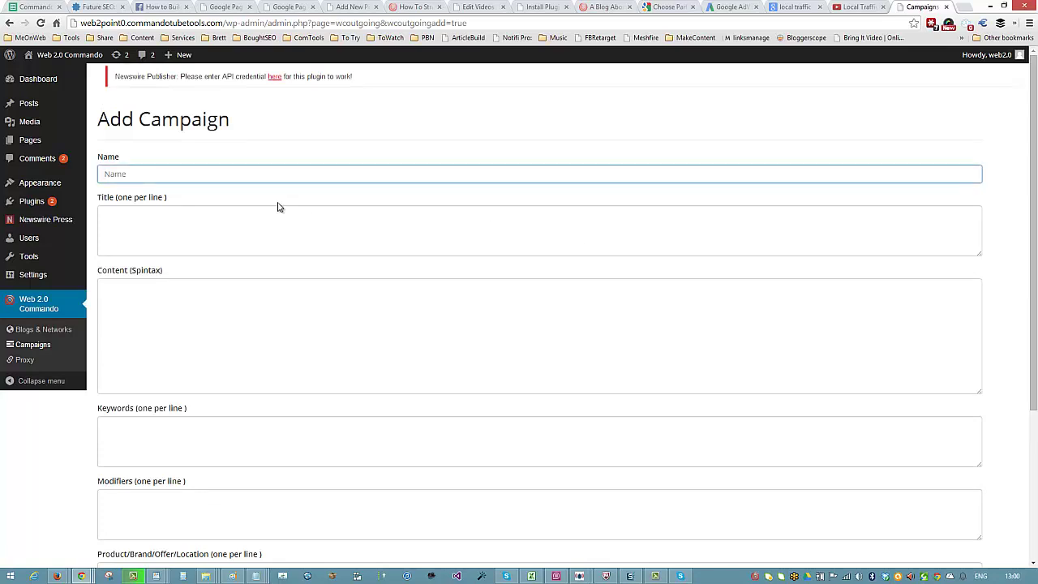
left_click(331, 228)
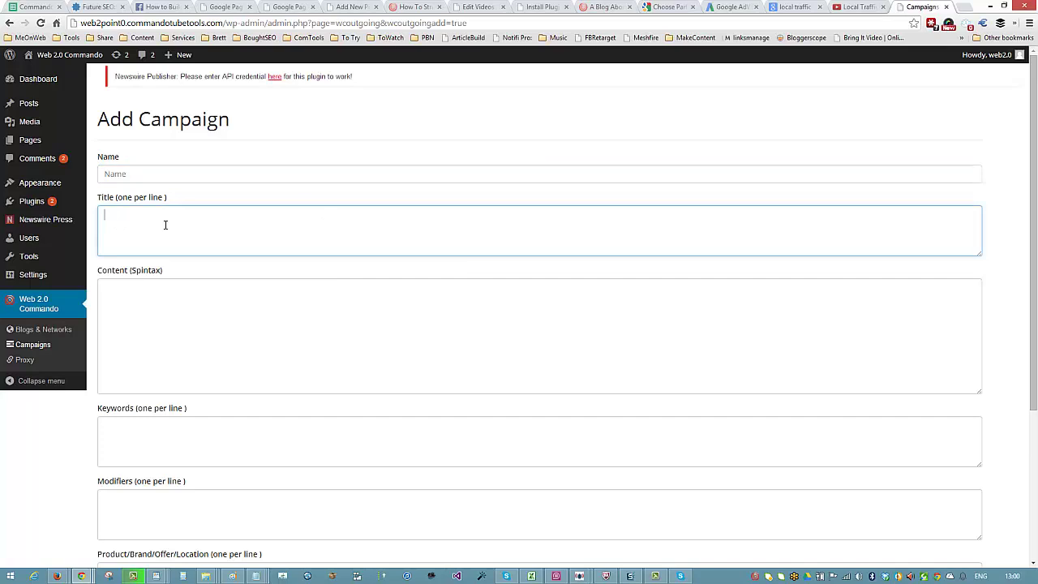
- Look over the blank Add Campaign form and focus the spintax Content field
scroll(568, 284, "down", 1)
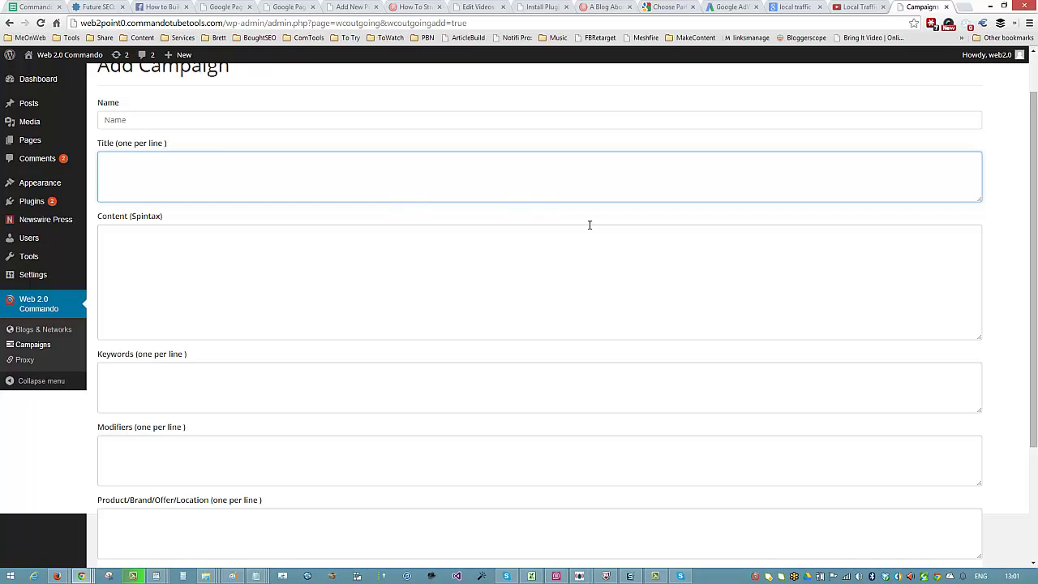
scroll(589, 226, "up", 1)
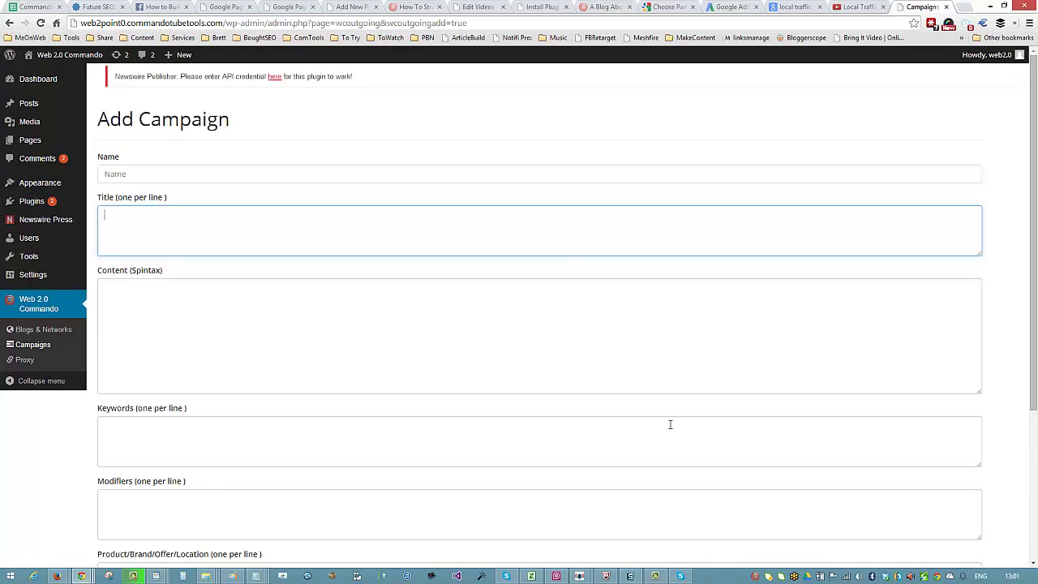
scroll(661, 416, "down", 2)
scroll(663, 415, "up", 2)
scroll(663, 414, "down", 2)
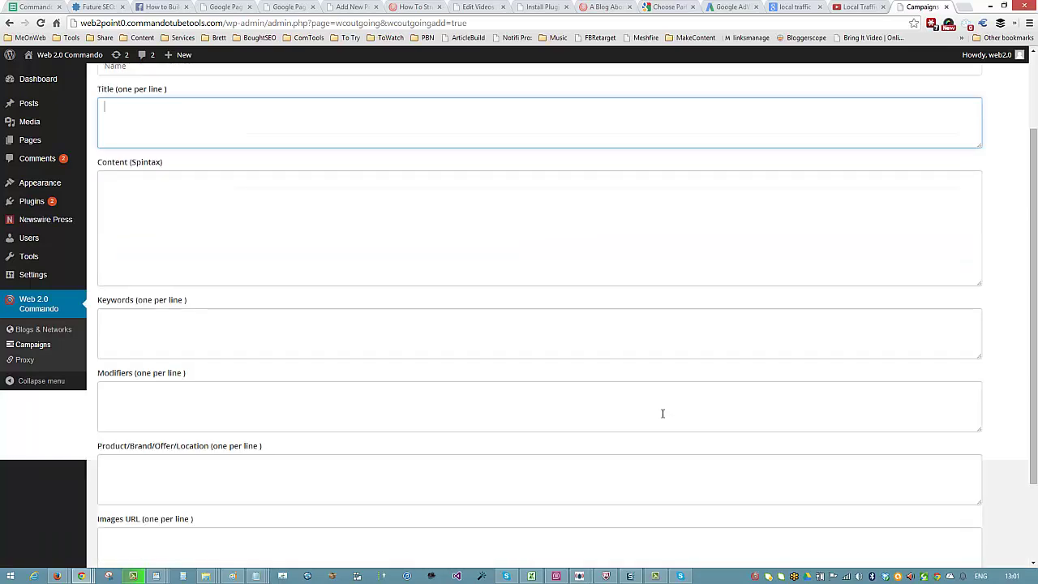
scroll(662, 414, "up", 2)
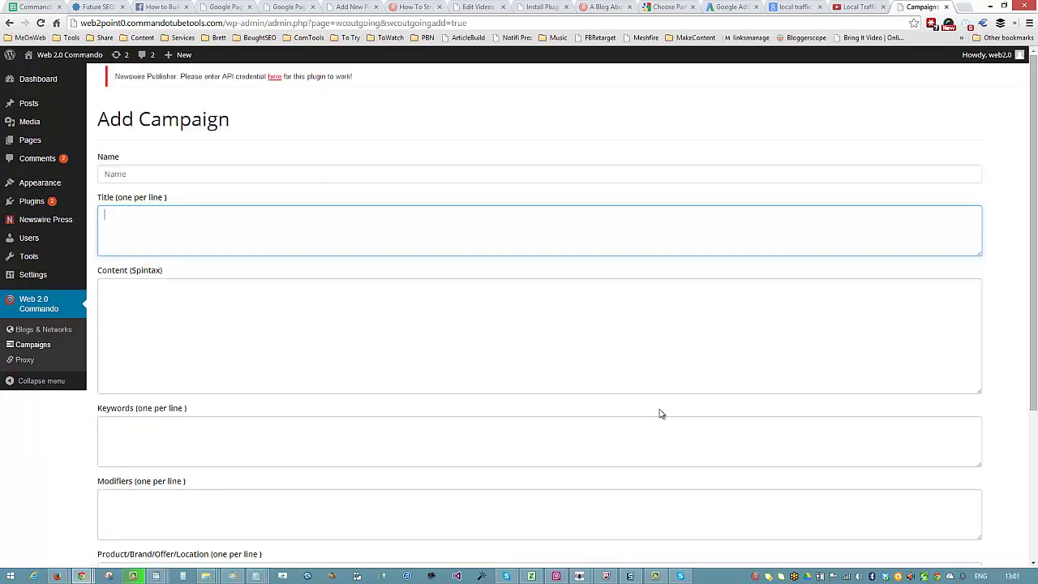
scroll(318, 220, "down", 3)
left_click(209, 144)
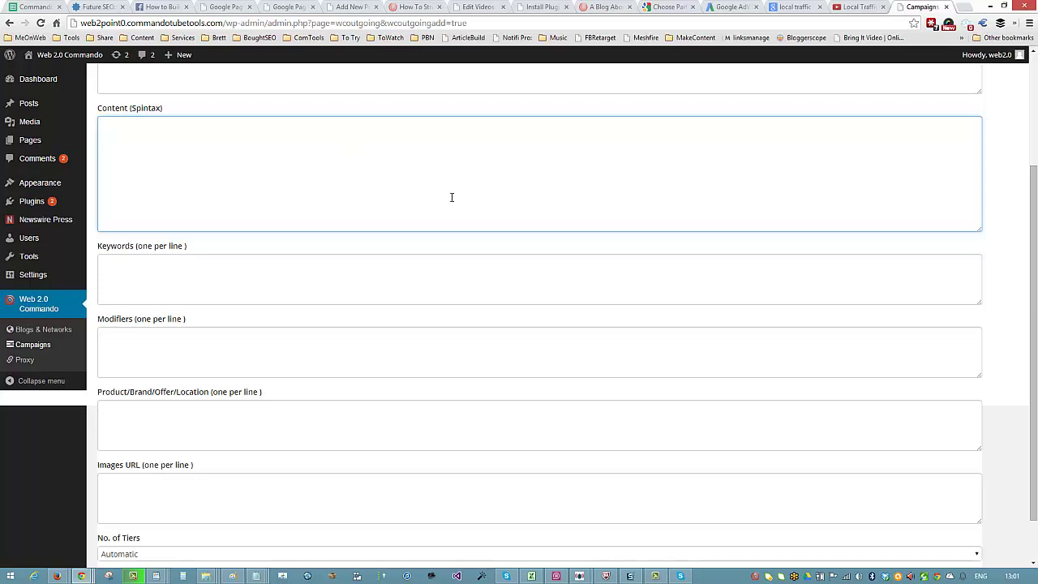
scroll(452, 197, "down", 2)
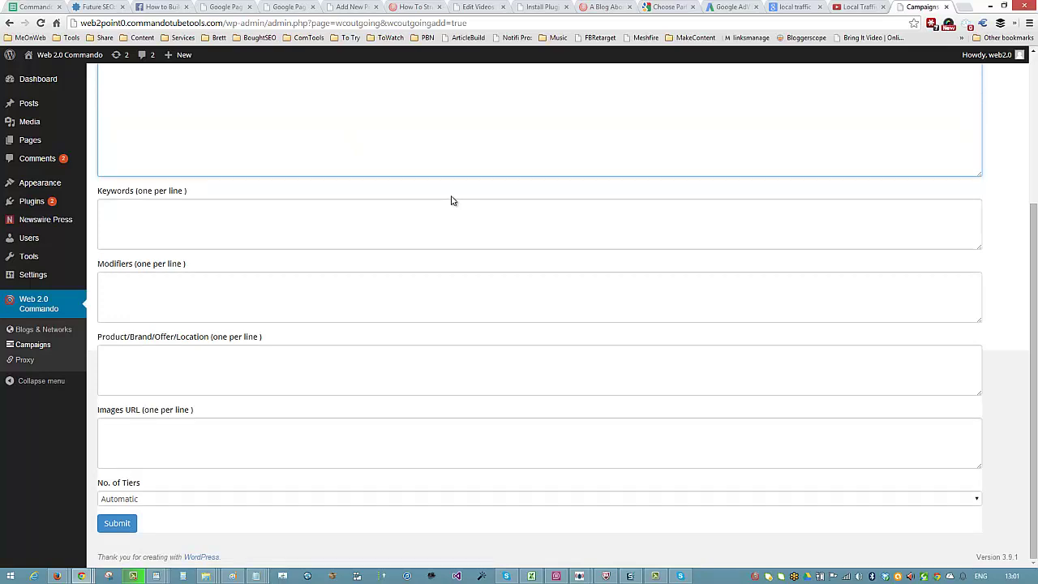
left_click(268, 220)
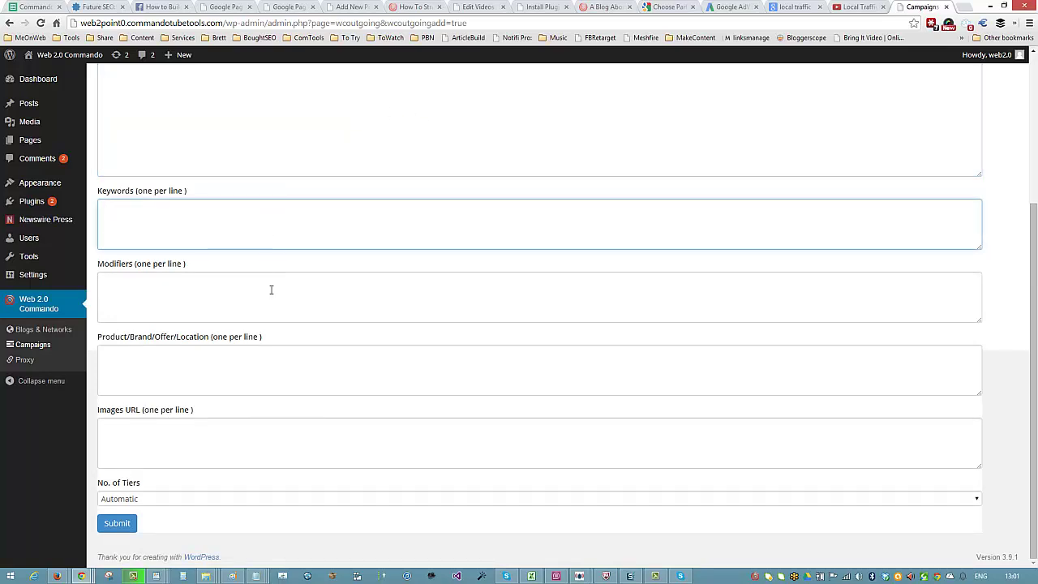
left_click(271, 290)
left_click(276, 372)
left_click(292, 236)
left_click(255, 301)
left_click(253, 367)
left_click(275, 219)
scroll(470, 235, "up", 3)
scroll(416, 422, "down", 3)
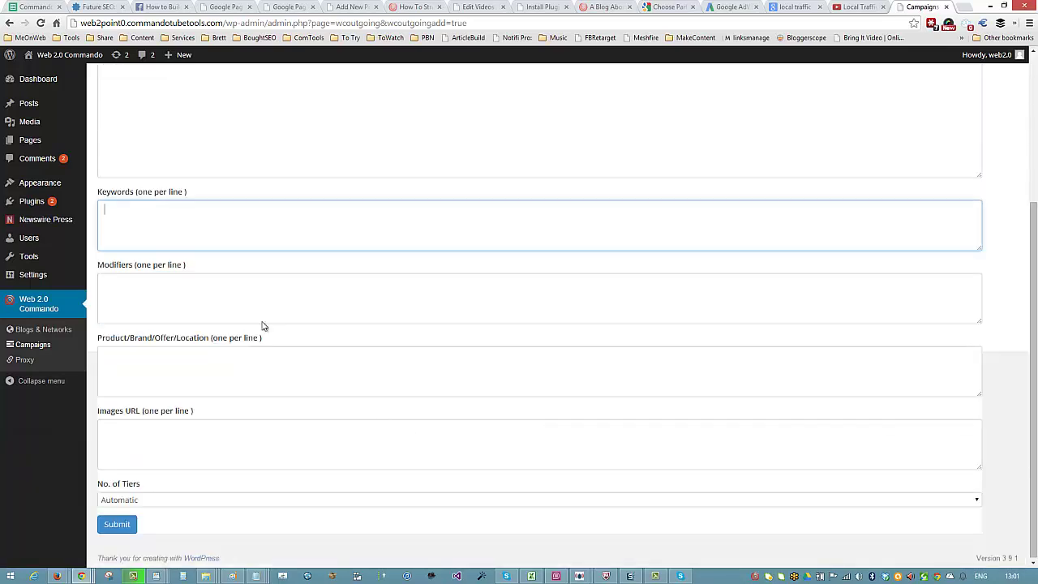
left_click(206, 312)
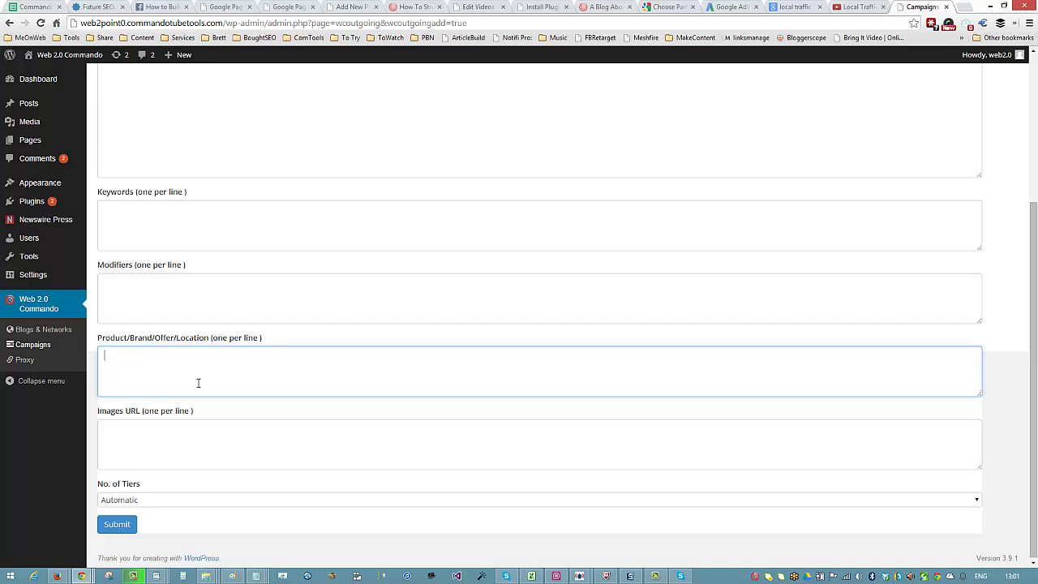
left_click(132, 216)
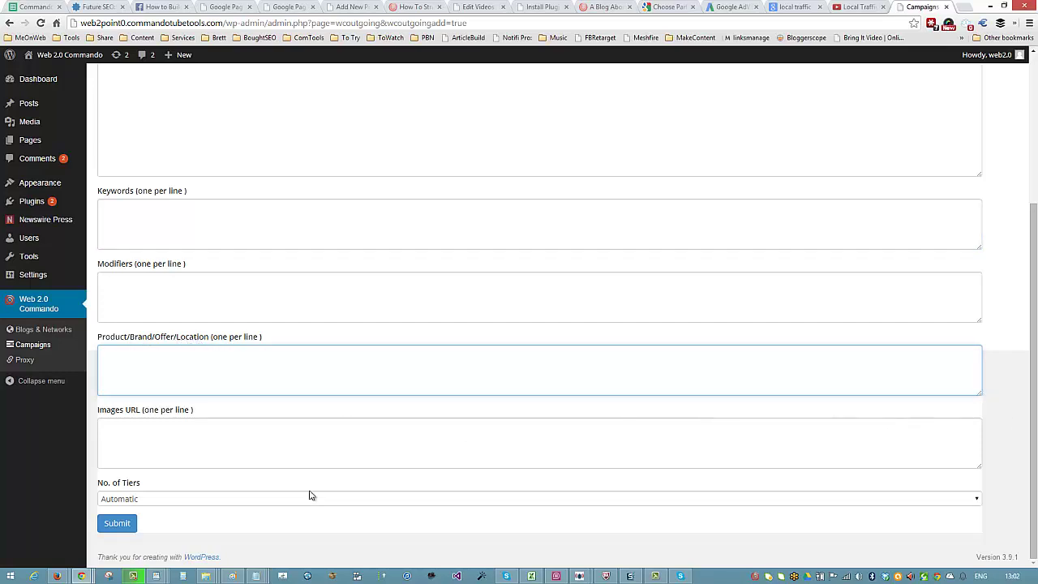
left_click(243, 440)
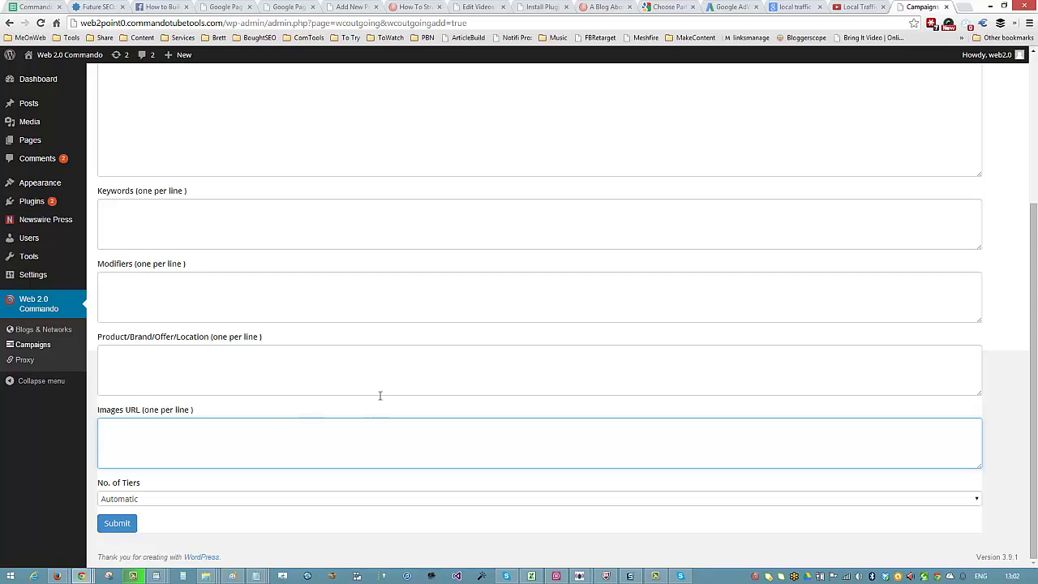
mouse_move(1035, 420)
left_mouse_down()
mouse_move(1036, 300)
mouse_move(1036, 429)
left_mouse_up()
scroll(299, 492, "up", 3)
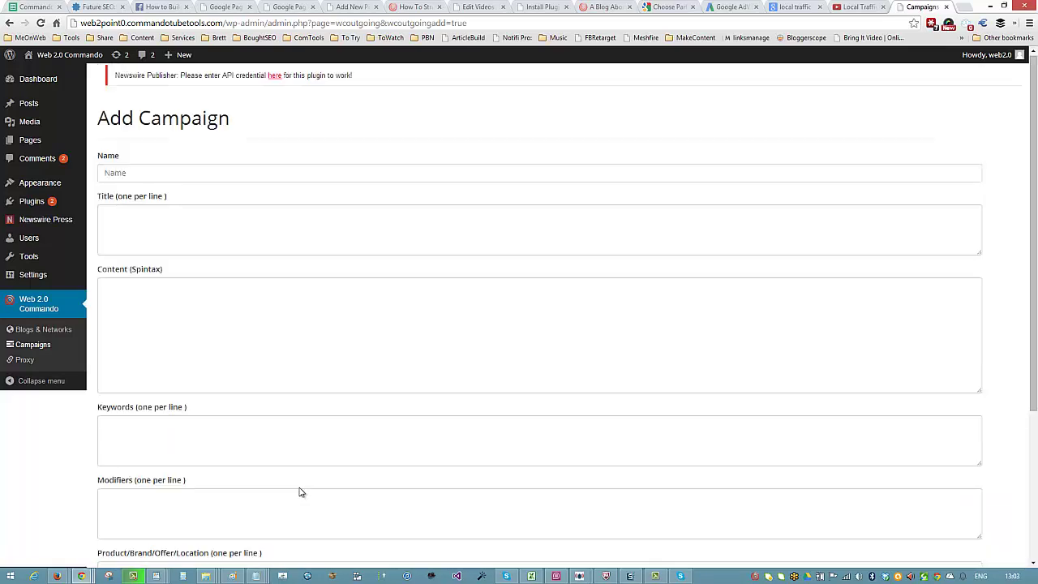
scroll(299, 490, "down", 2)
scroll(299, 491, "down", 1)
scroll(297, 490, "up", 3)
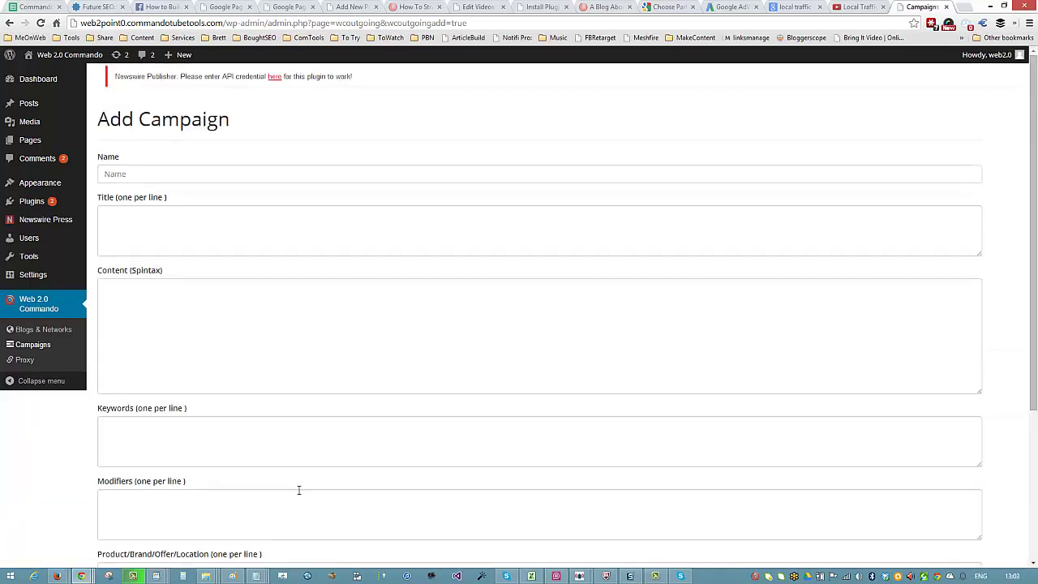
scroll(297, 490, "down", 3)
scroll(1034, 345, "up", 3)
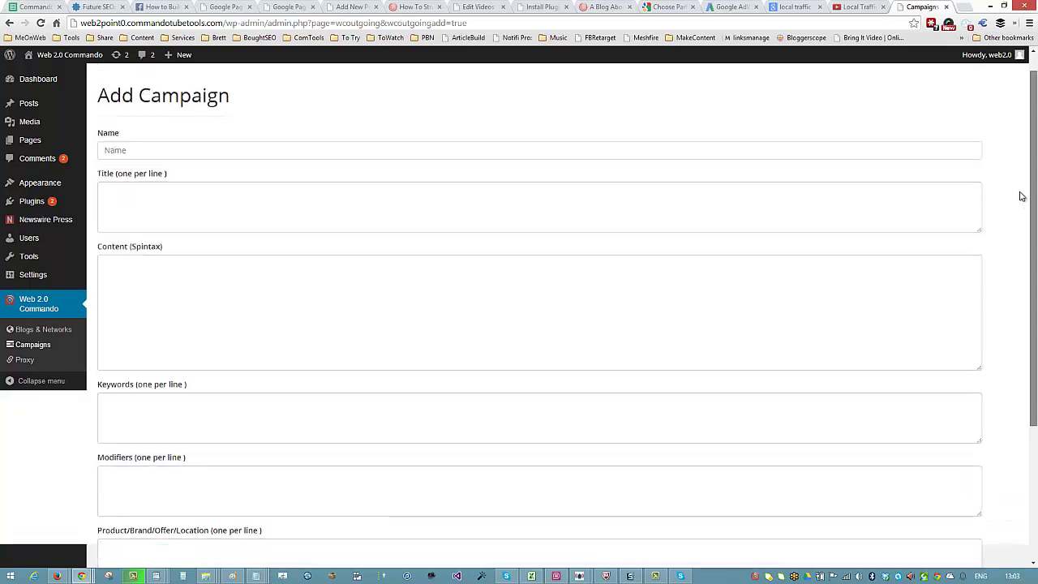
scroll(1034, 325, "down", 2)
scroll(1034, 243, "down", 1)
scroll(1033, 185, "up", 3)
scroll(1035, 470, "down", 3)
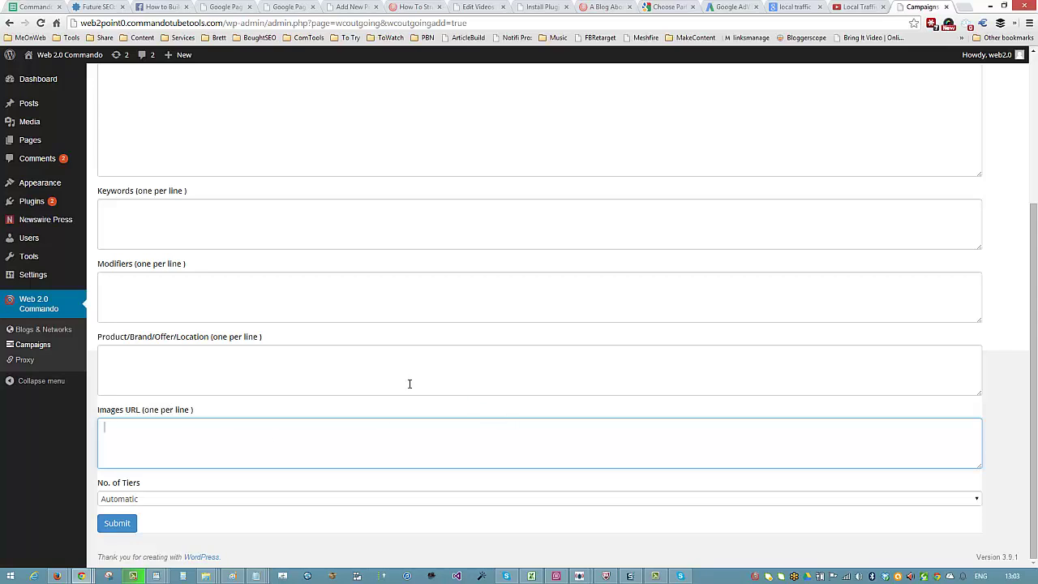
scroll(411, 383, "up", 5)
scroll(415, 386, "down", 3)
scroll(419, 389, "down", 2)
scroll(435, 306, "up", 1)
scroll(435, 302, "down", 1)
scroll(279, 360, "up", 3)
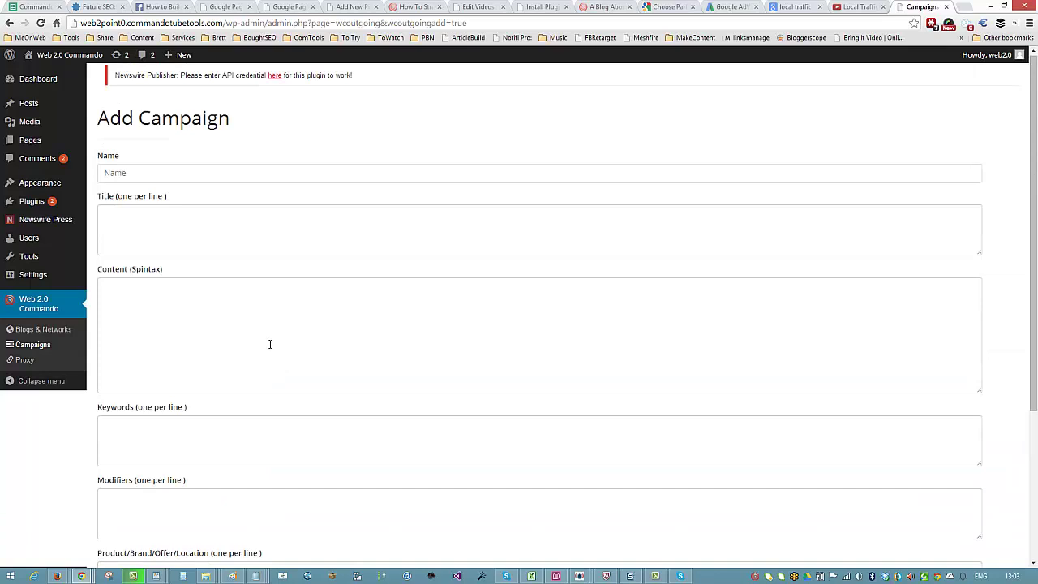
scroll(270, 348, "down", 3)
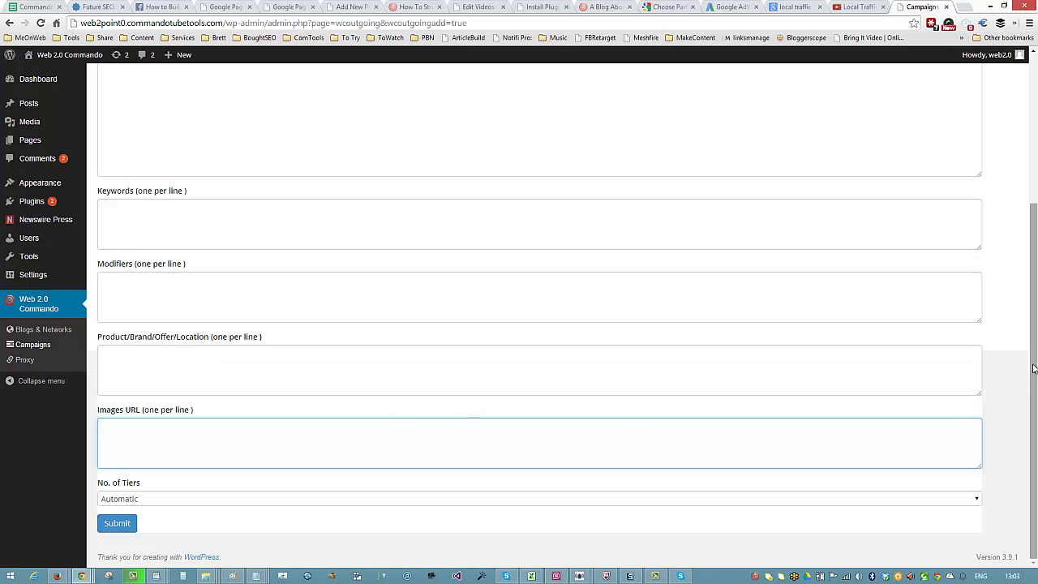
scroll(1036, 274, "up", 1)
scroll(1036, 273, "down", 1)
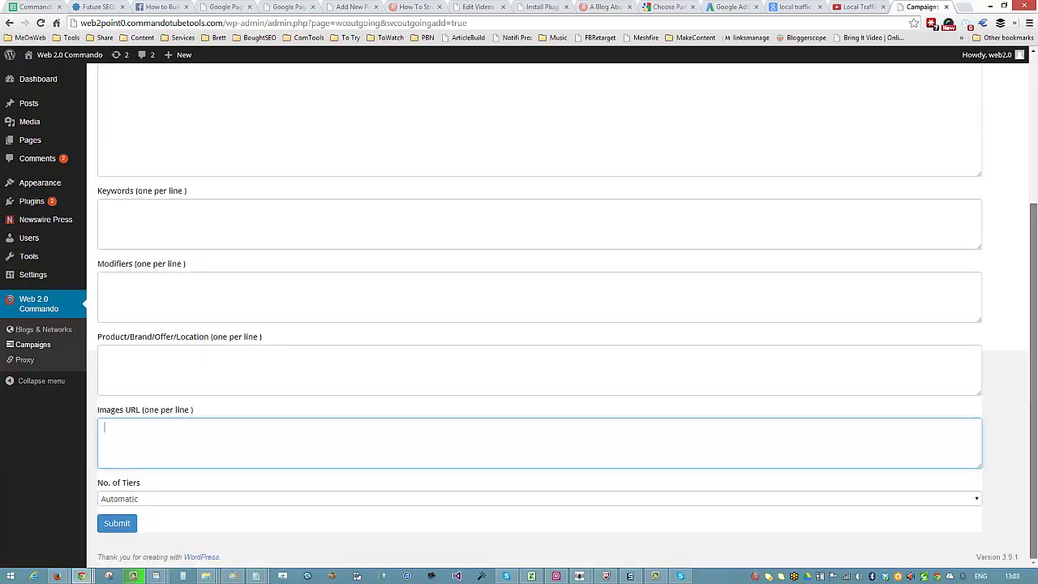
scroll(1010, 239, "up", 3)
scroll(1011, 239, "up", 1)
scroll(1009, 251, "down", 3)
scroll(1011, 276, "up", 2)
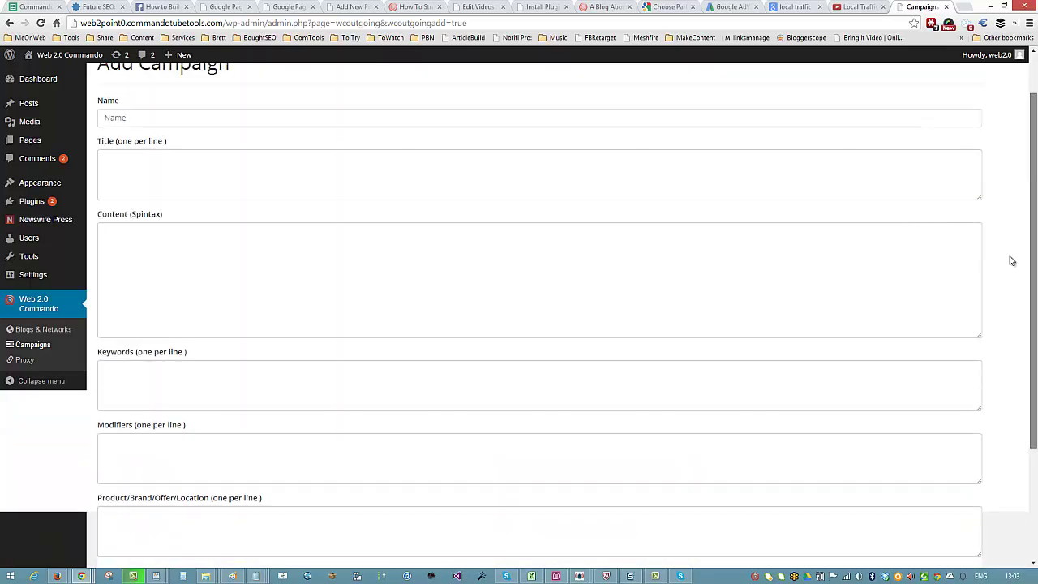
scroll(1012, 261, "down", 2)
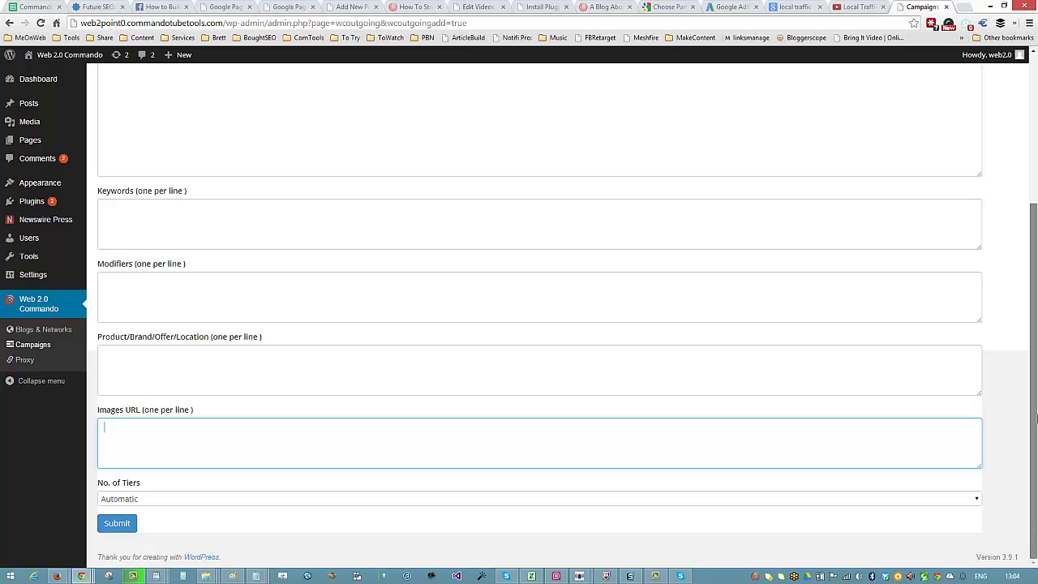
scroll(1035, 390, "up", 2)
scroll(1035, 390, "down", 2)
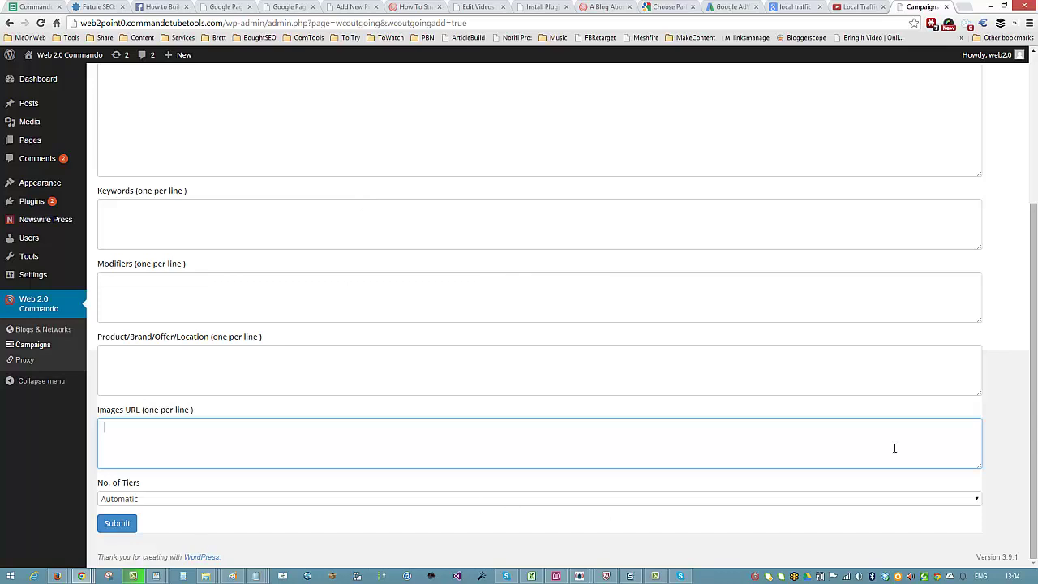
left_click(977, 500)
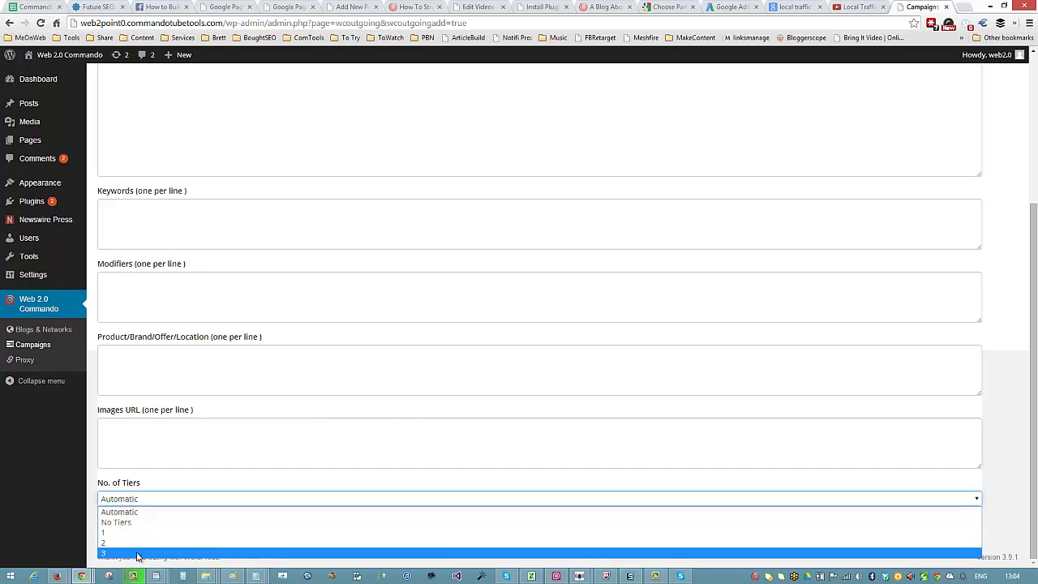
left_click(111, 513)
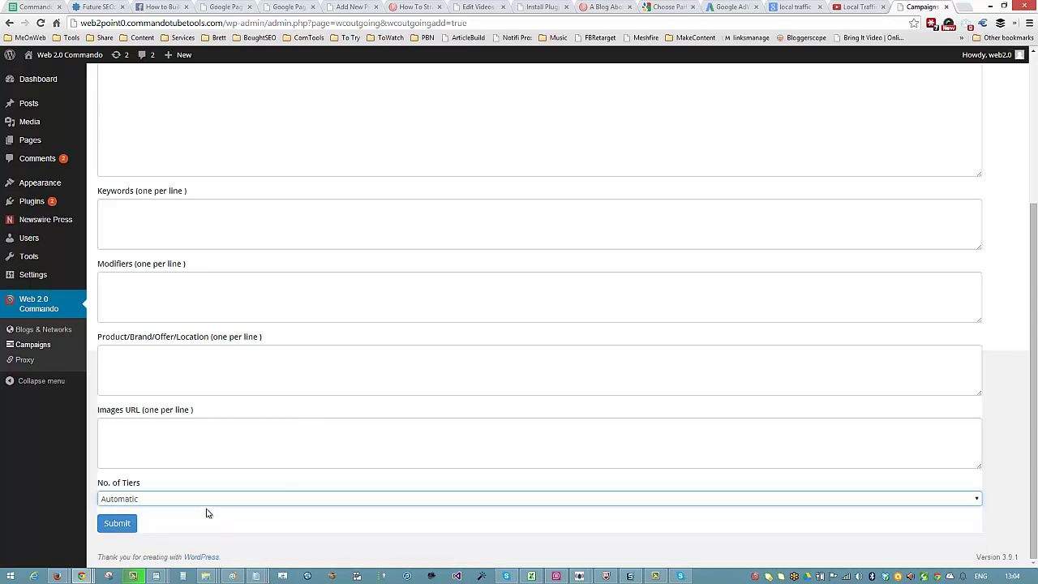
scroll(424, 482, "up", 3)
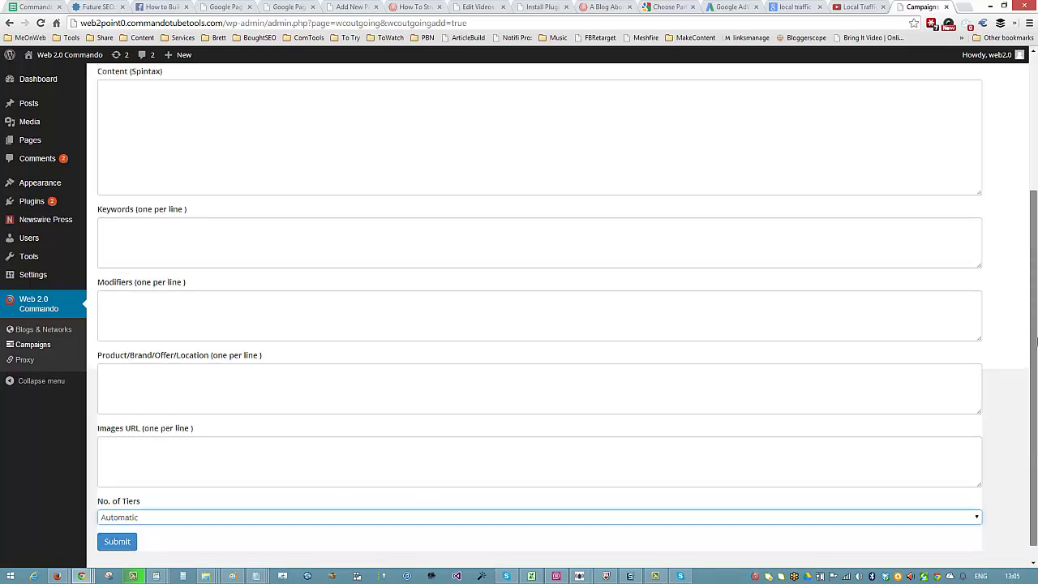
scroll(1032, 492, "down", 3)
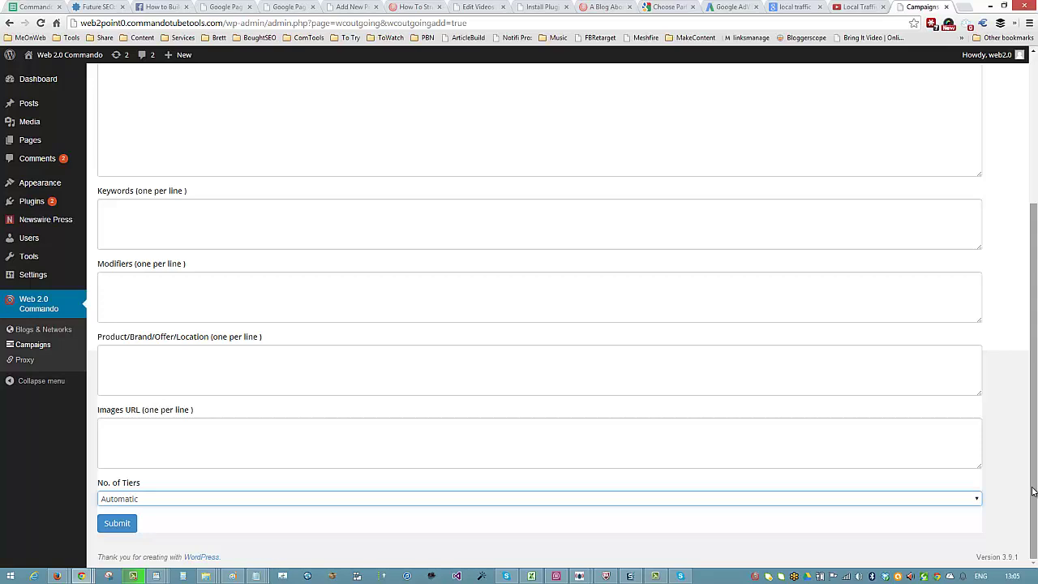
scroll(873, 341, "up", 2)
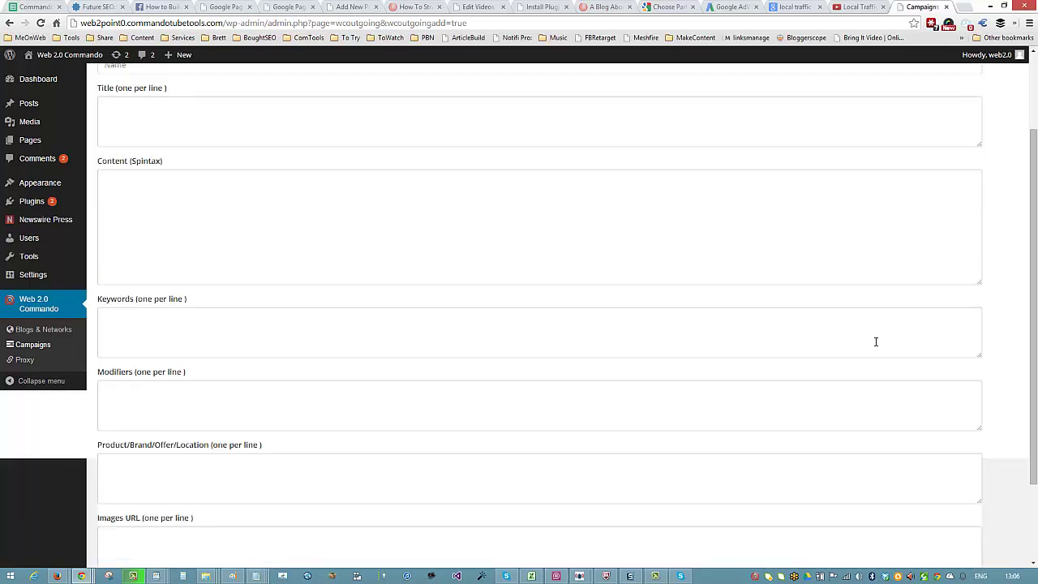
scroll(875, 340, "up", 2)
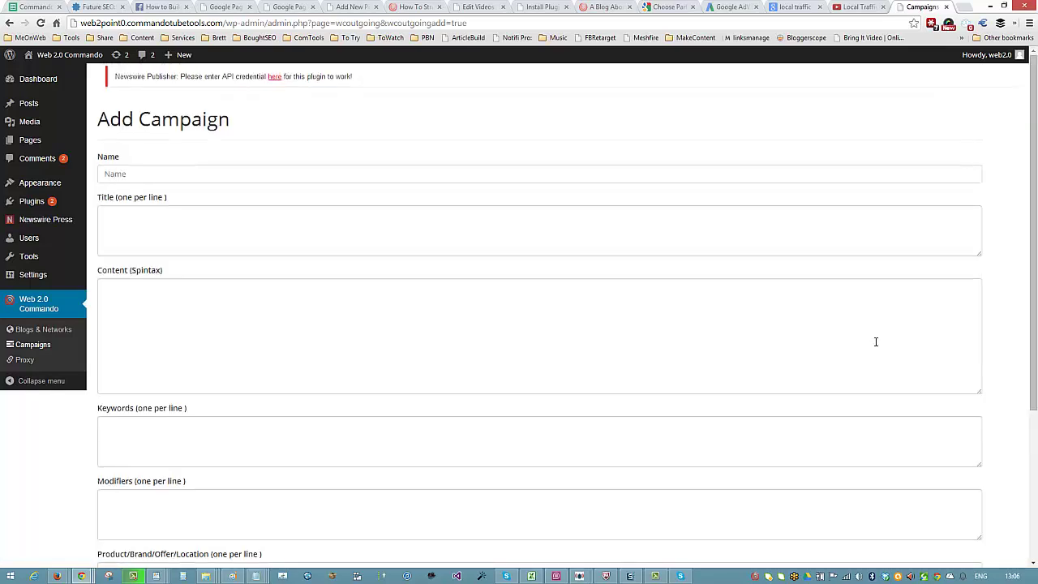
scroll(876, 342, "down", 3)
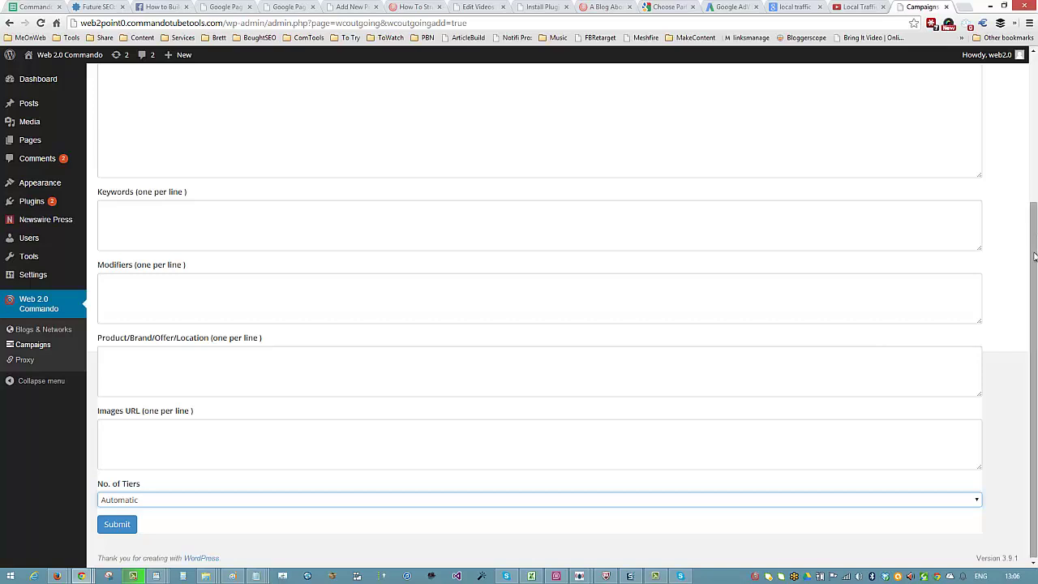
mouse_move(1034, 257)
left_mouse_down()
mouse_move(1031, 167)
mouse_move(1032, 324)
mouse_move(1034, 99)
left_mouse_up()
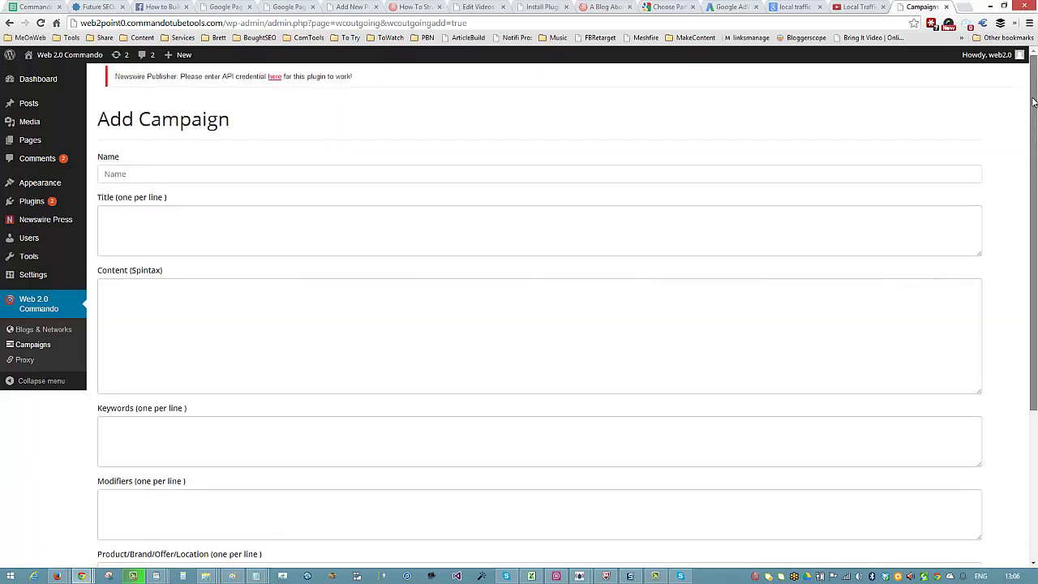
left_click(436, 180)
left_click(419, 217)
left_click(416, 339)
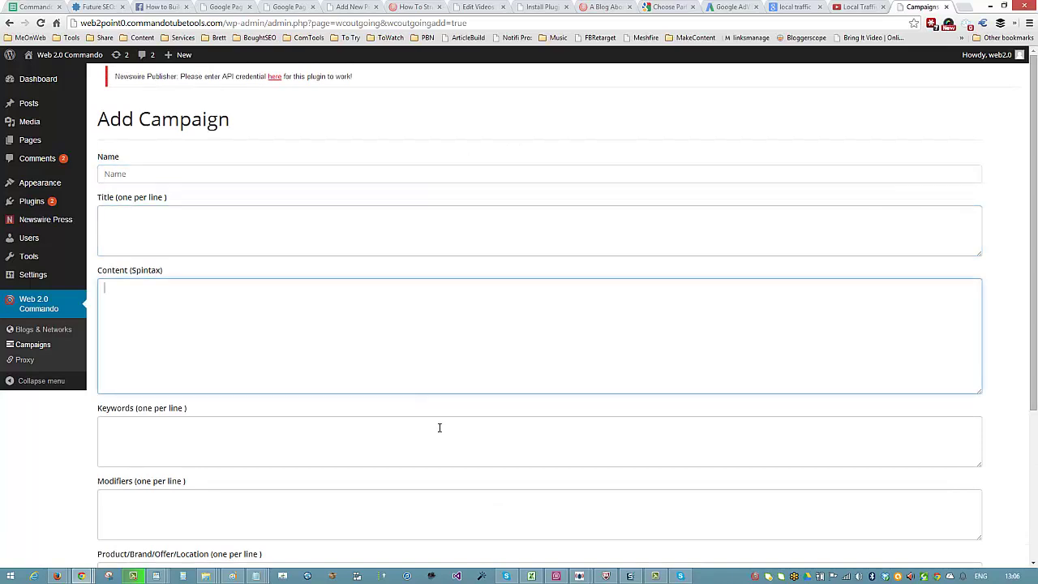
scroll(438, 421, "down", 2)
left_click(395, 378)
left_click(375, 347)
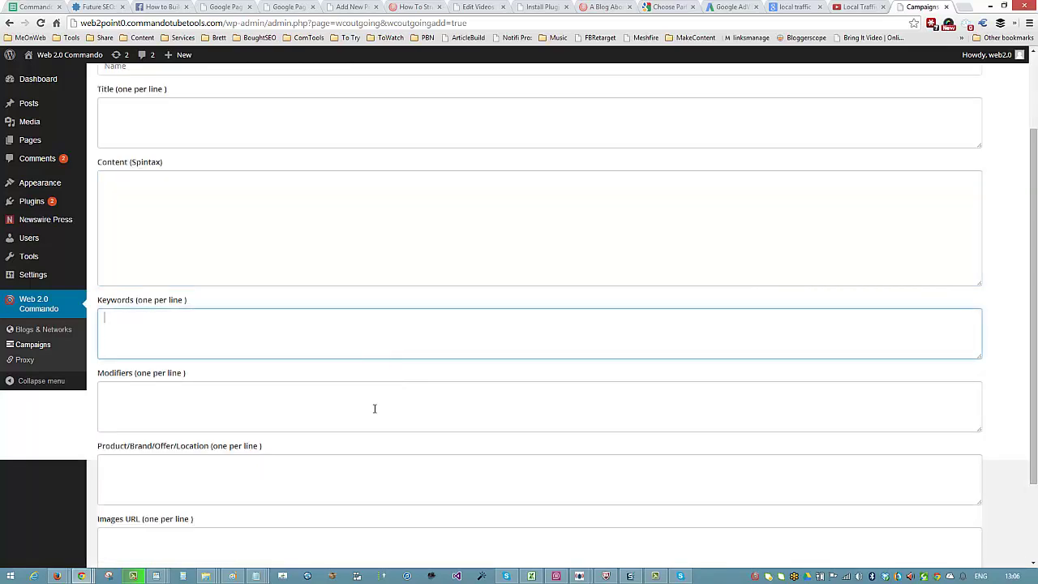
left_click(375, 418)
scroll(377, 421, "down", 2)
left_click(365, 377)
left_click(365, 446)
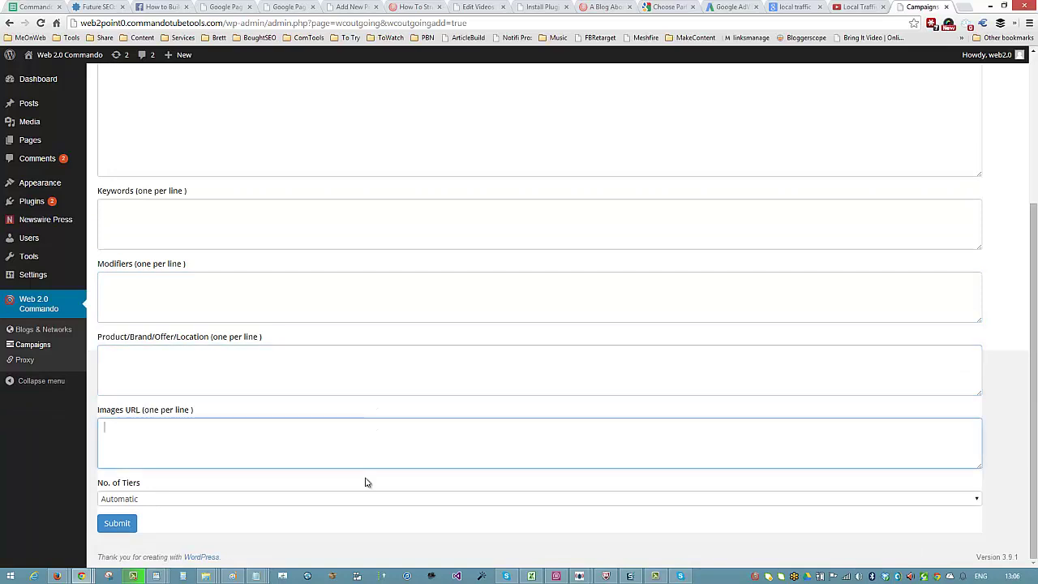
left_click(357, 498)
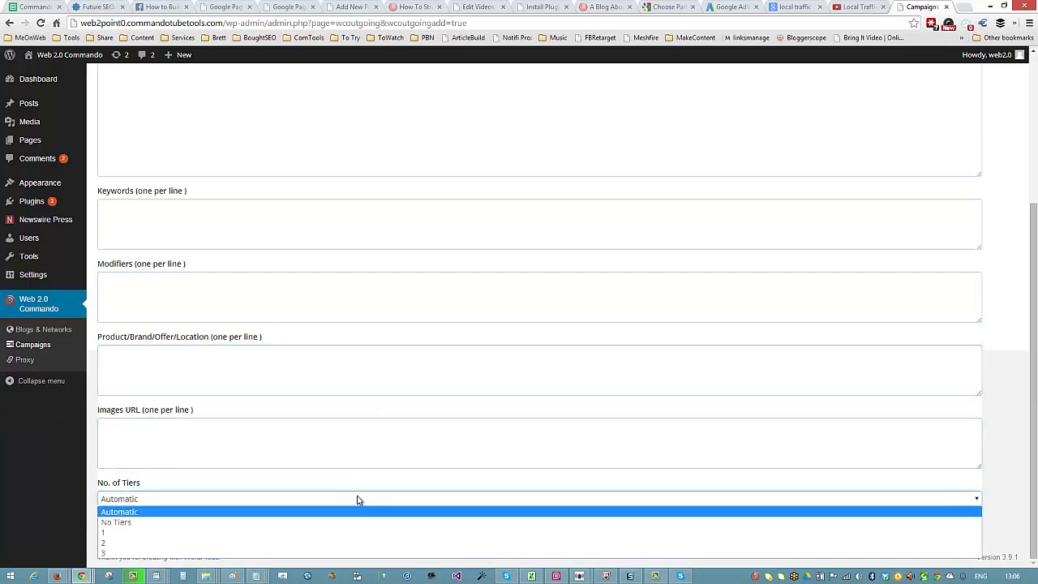
left_click(430, 418)
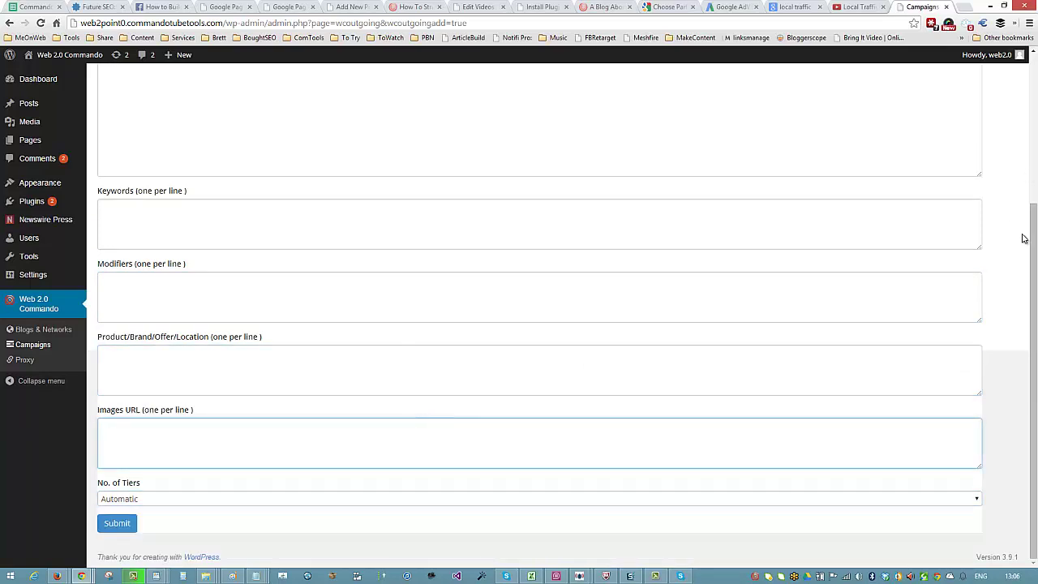
left_click(1028, 271)
left_click(917, 301)
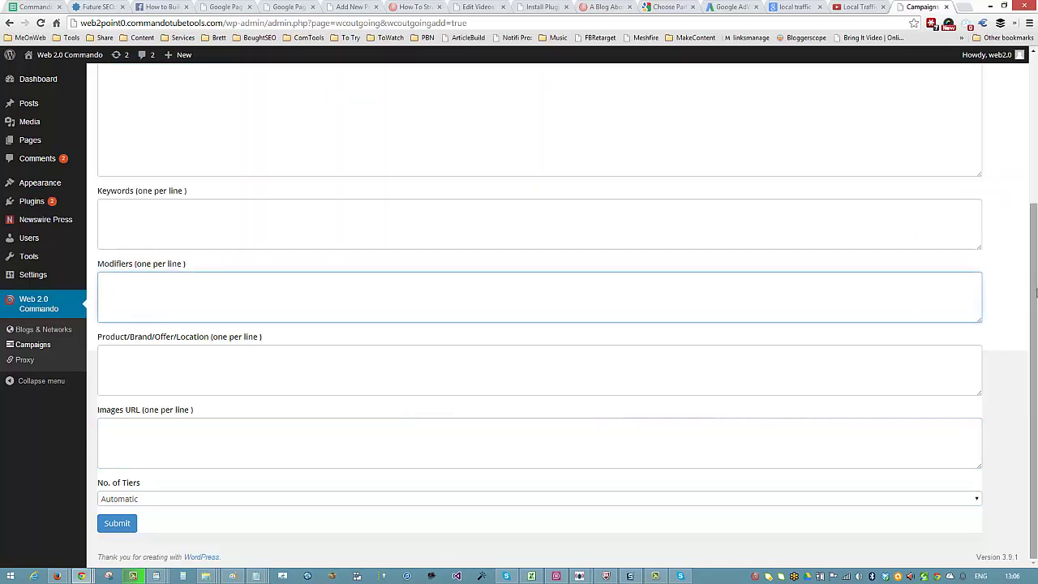
scroll(918, 301, "up", 1)
scroll(1034, 158, "up", 3)
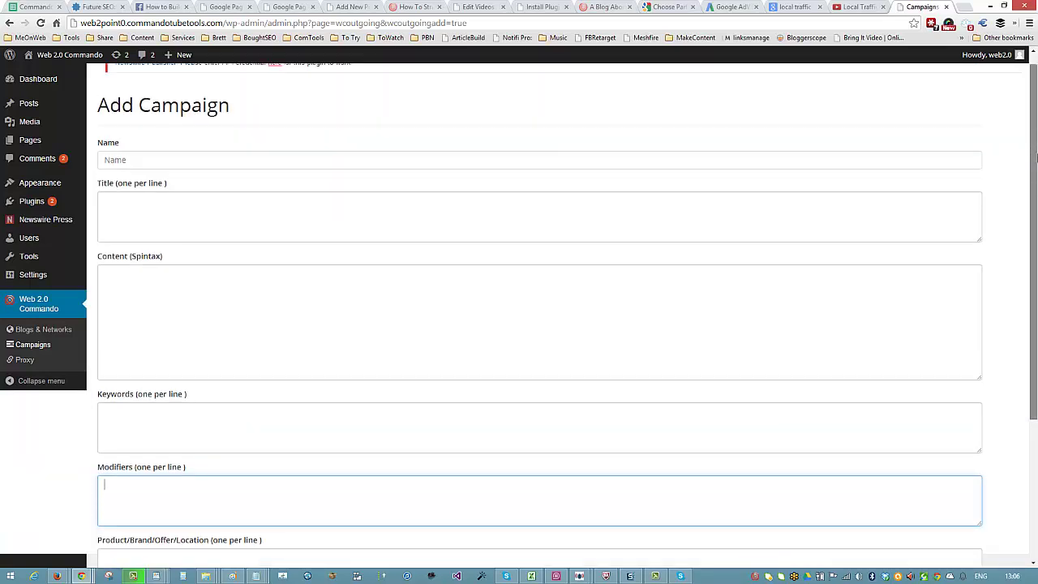
scroll(1036, 121, "up", 1)
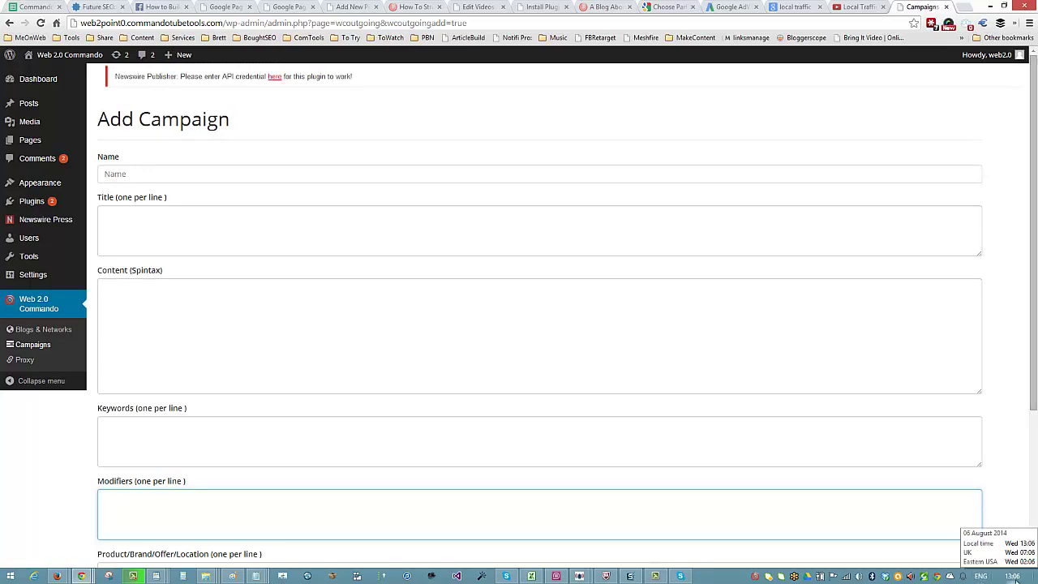
left_click(214, 172)
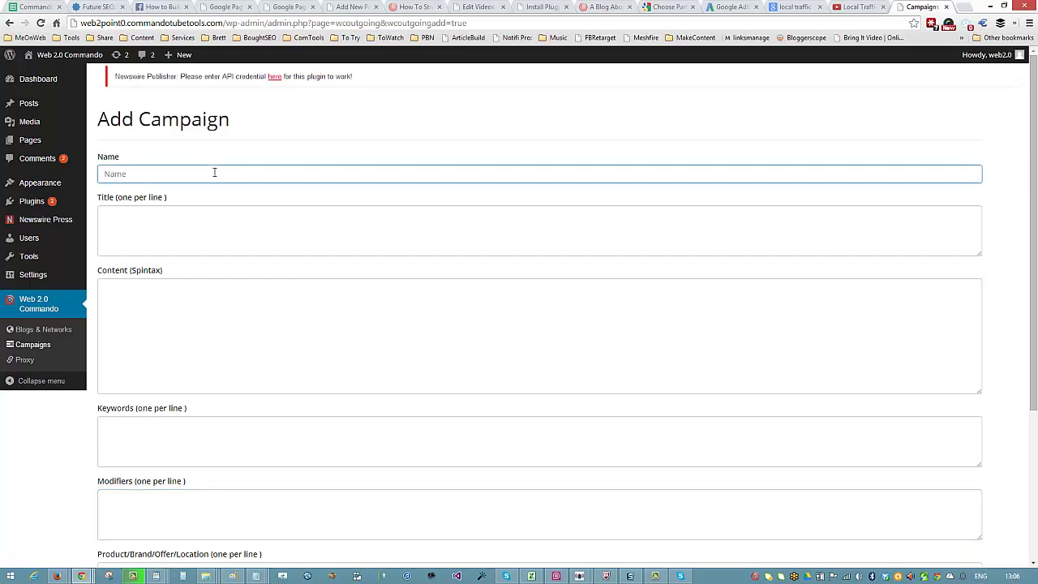
left_click(1018, 576)
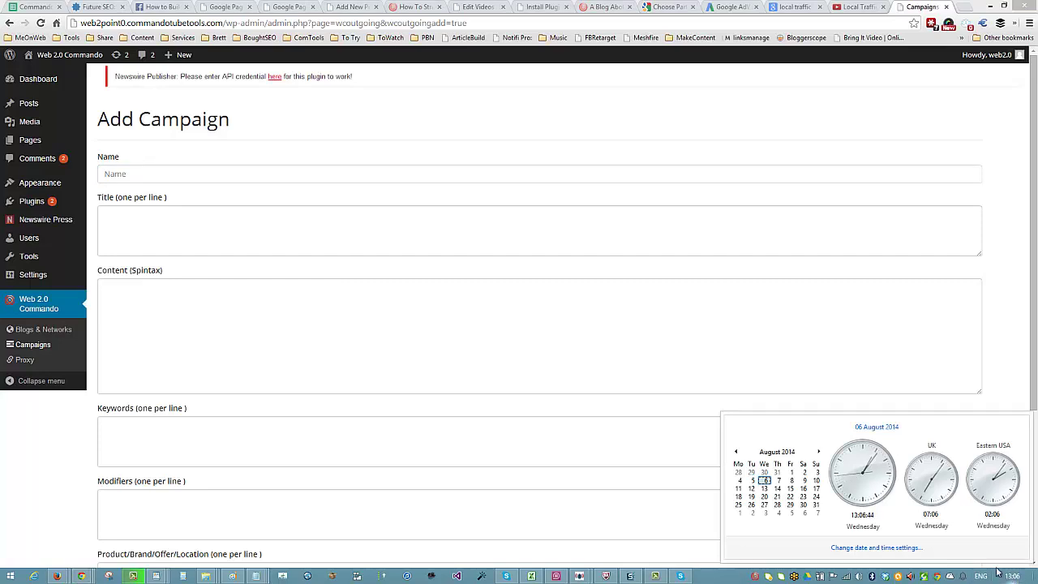
left_click(245, 175)
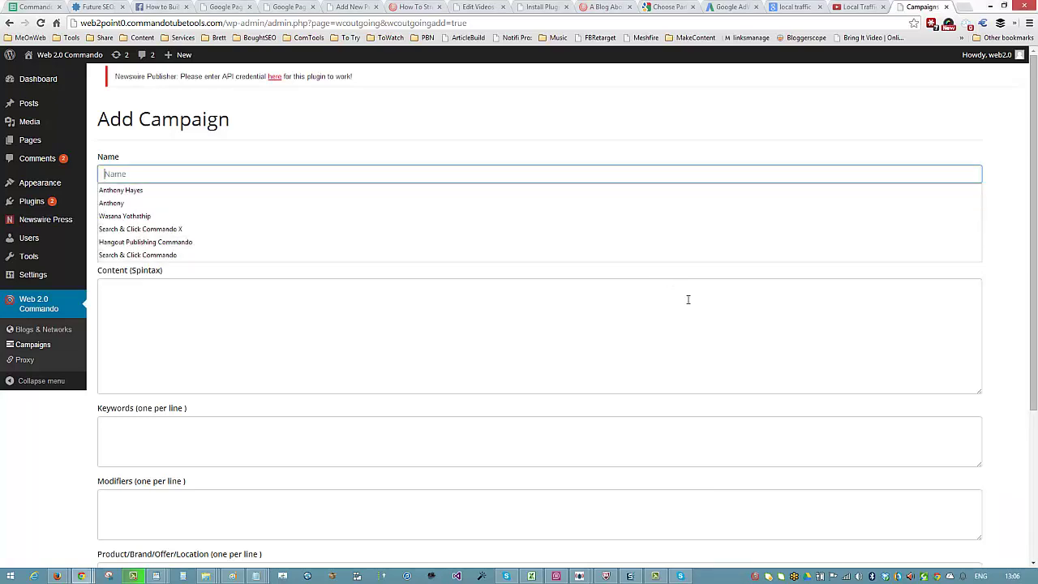
left_click(694, 340)
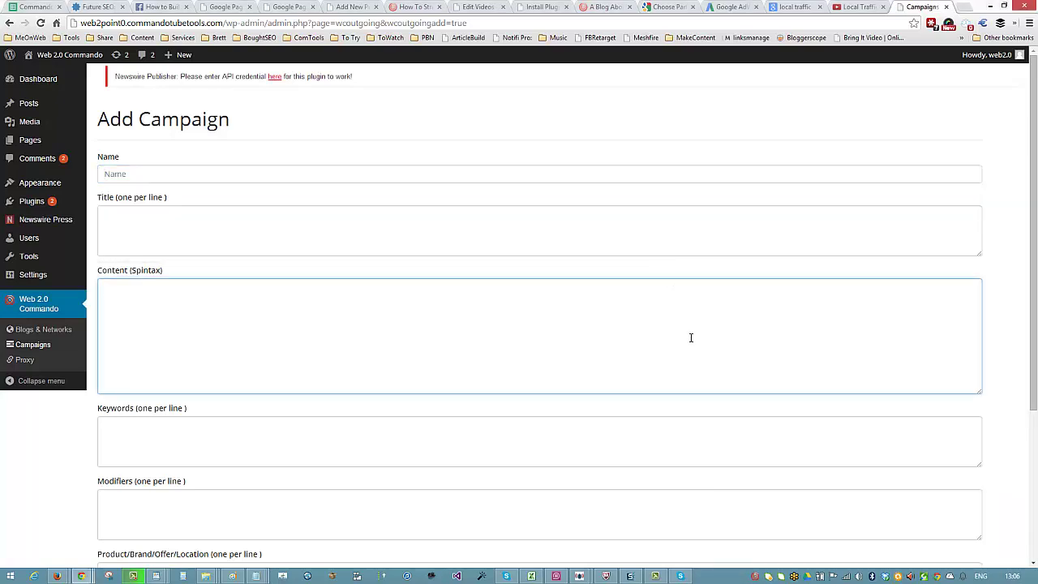
left_click_drag(1033, 168, 1027, 134)
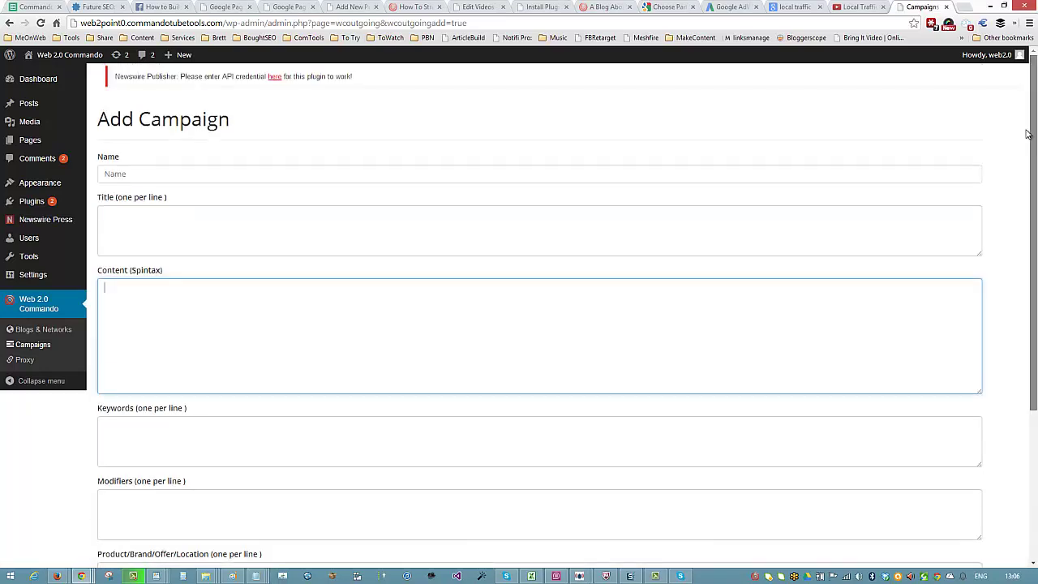
left_click_drag(1028, 134, 1032, 190)
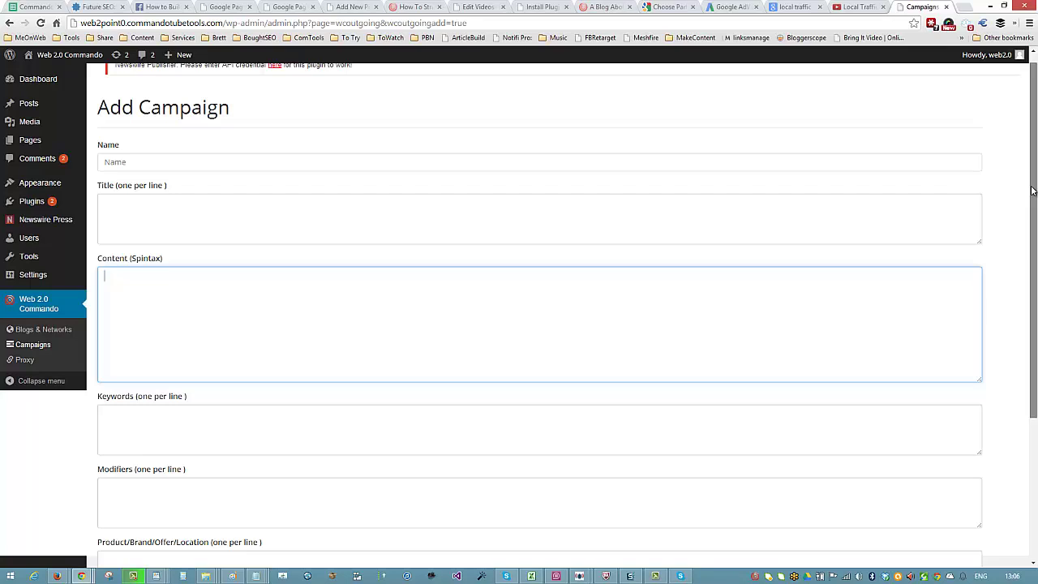
left_click_drag(1032, 191, 1035, 137)
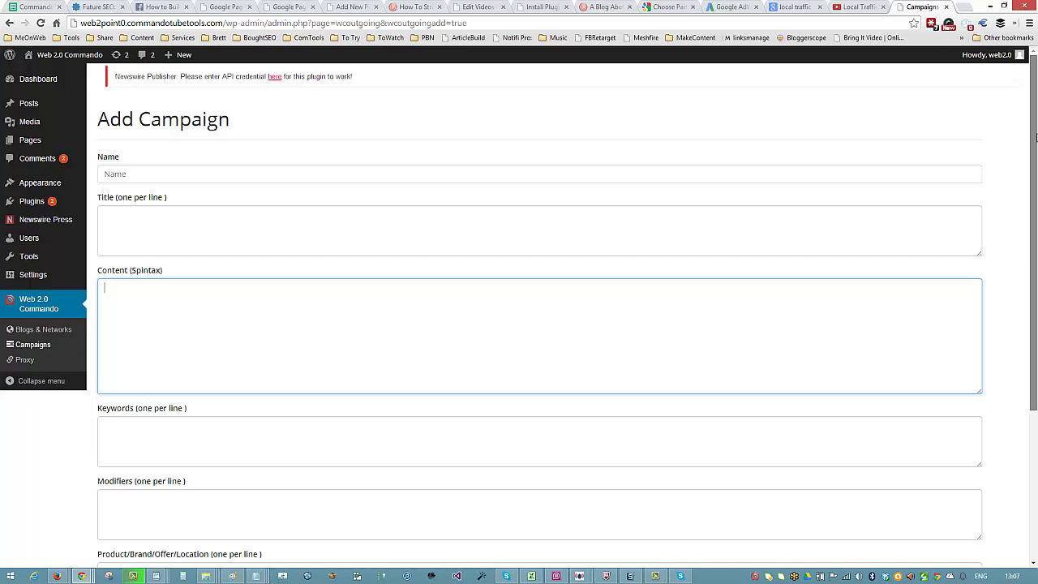
left_click_drag(1035, 228, 1036, 218)
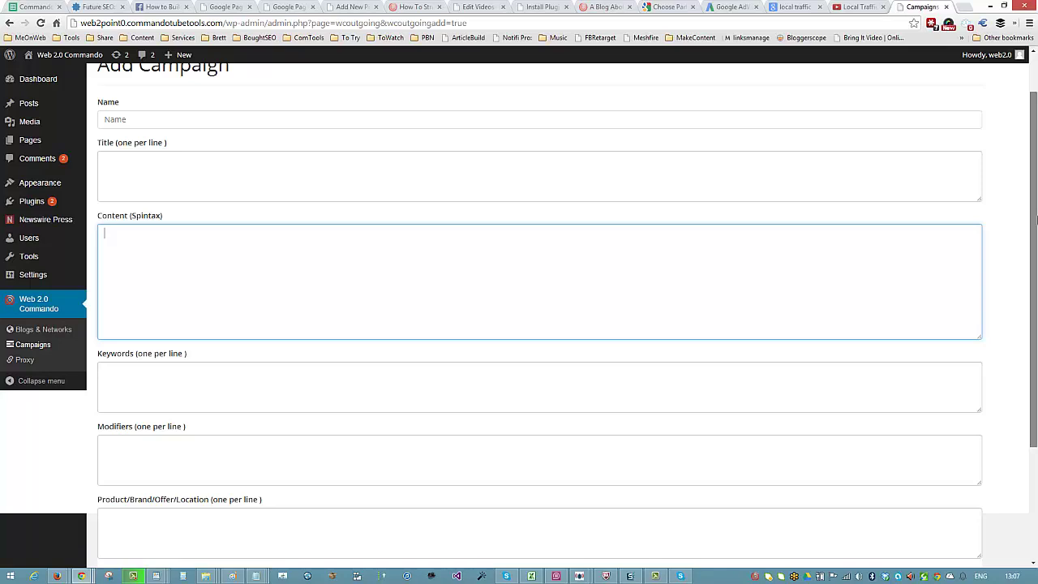
left_click_drag(1035, 219, 1035, 197)
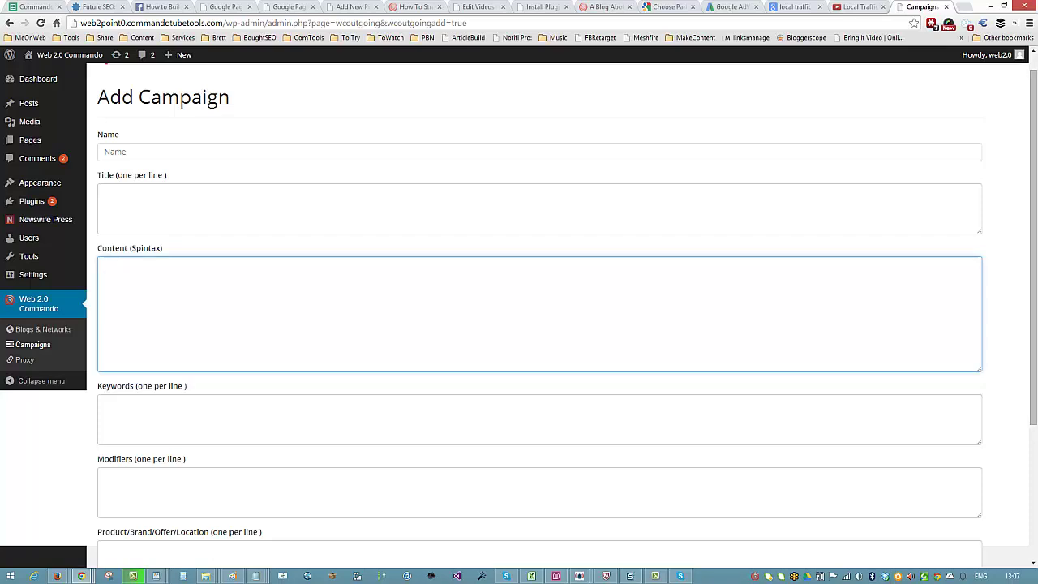
scroll(1037, 273, "down", 1)
scroll(1036, 273, "down", 3)
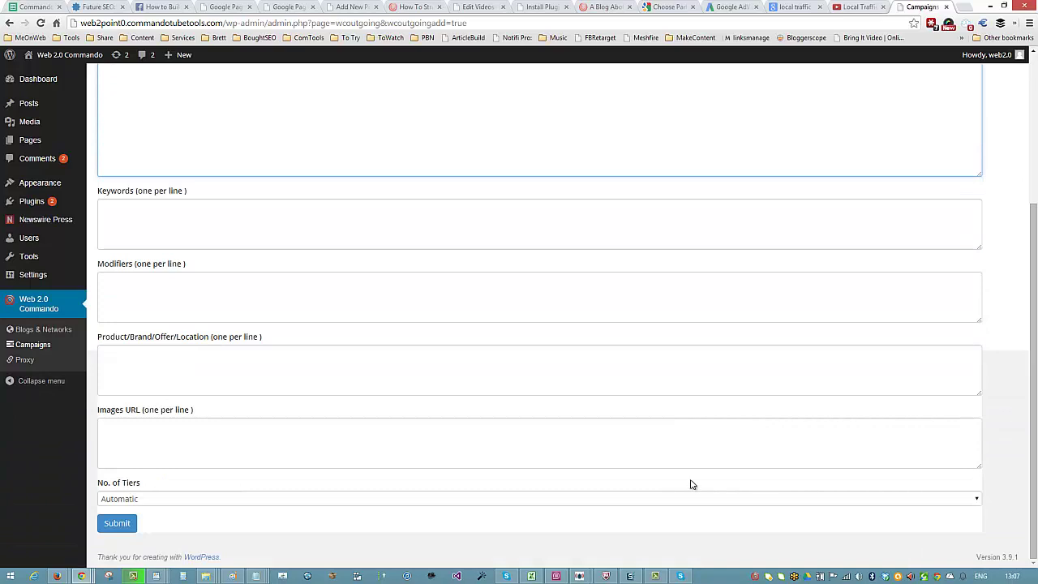
left_click(716, 501)
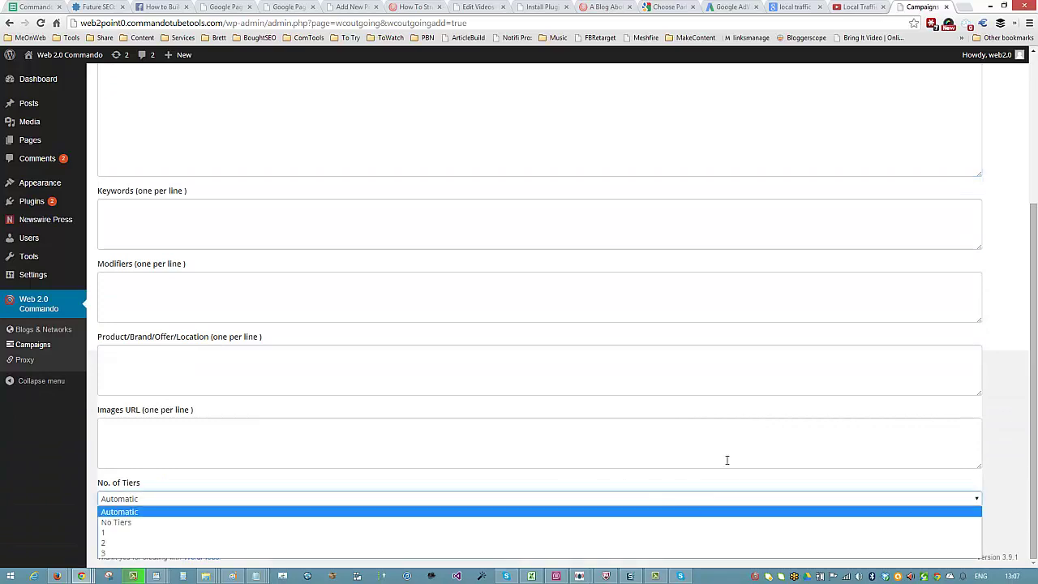
left_click(727, 461)
scroll(727, 461, "up", 1)
scroll(727, 462, "up", 3)
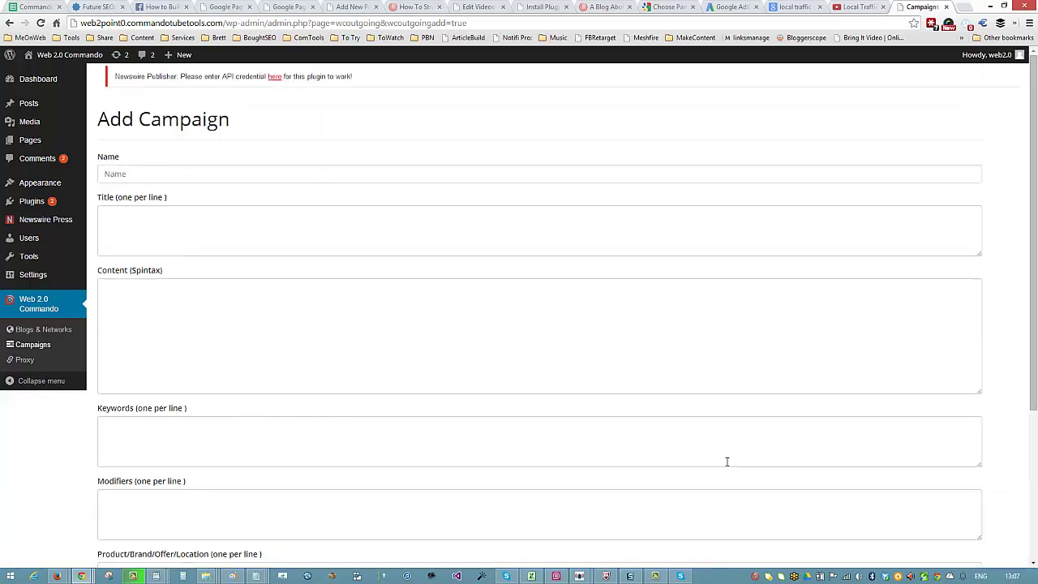
scroll(728, 461, "down", 3)
scroll(728, 462, "down", 1)
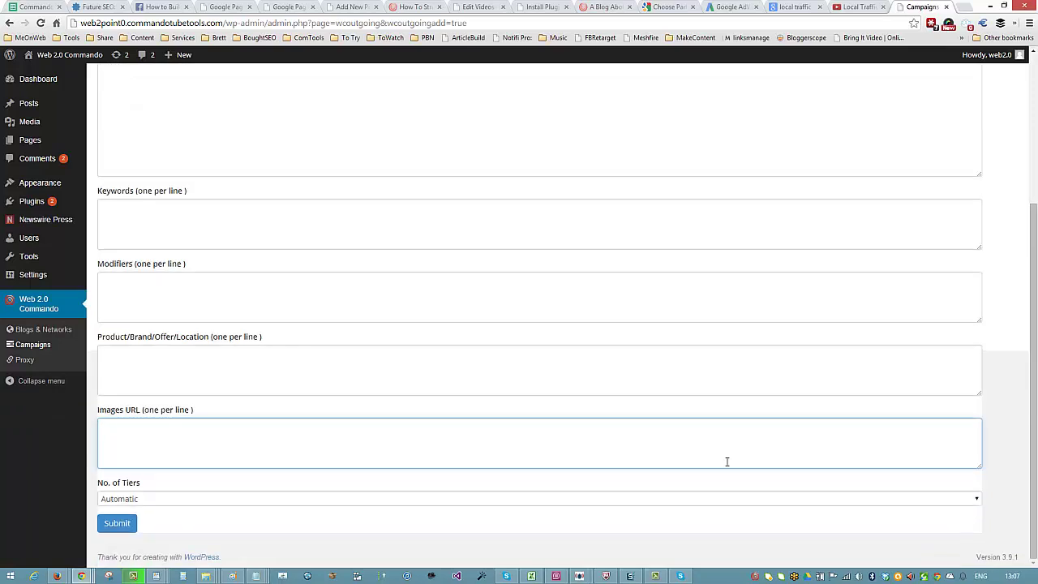
scroll(727, 461, "up", 4)
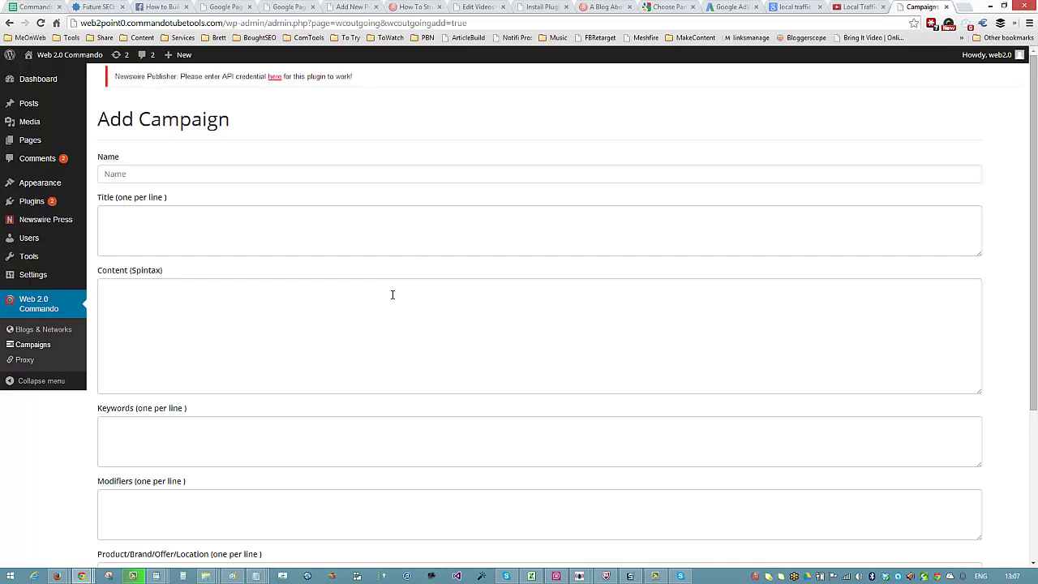
scroll(391, 292, "down", 2)
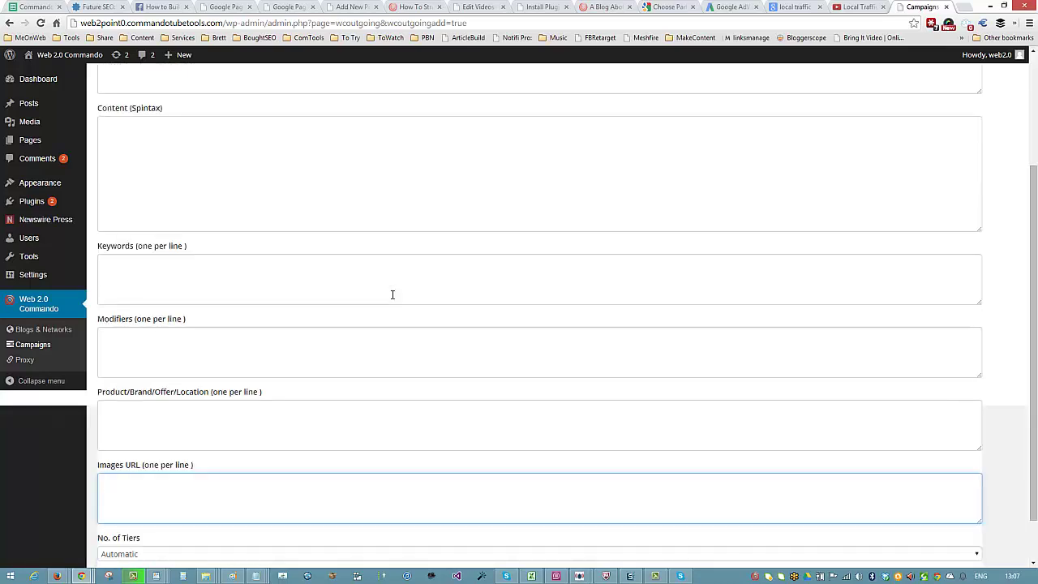
scroll(392, 295, "down", 1)
scroll(391, 294, "up", 1)
scroll(390, 294, "up", 1)
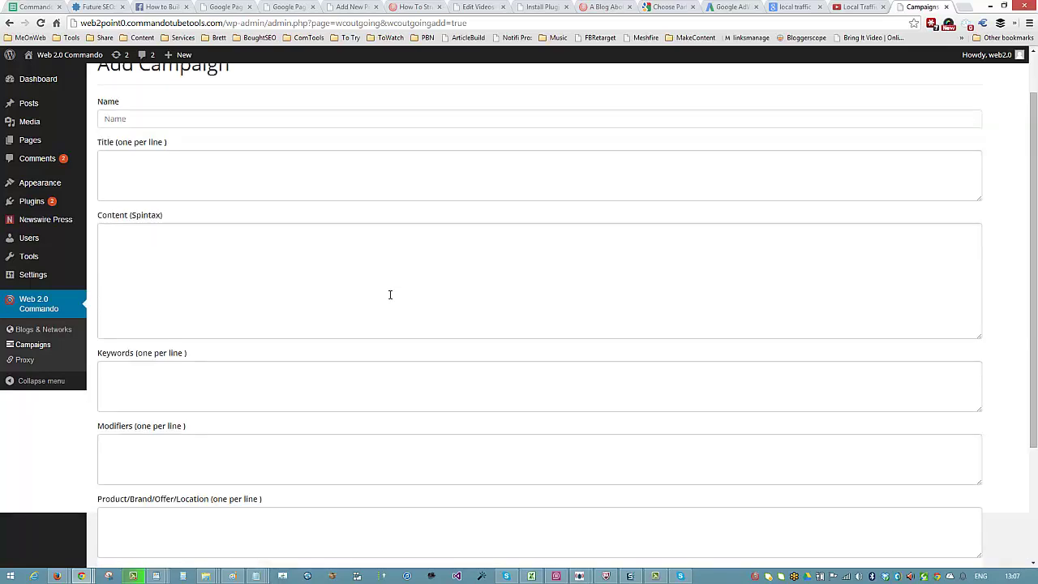
scroll(390, 294, "down", 2)
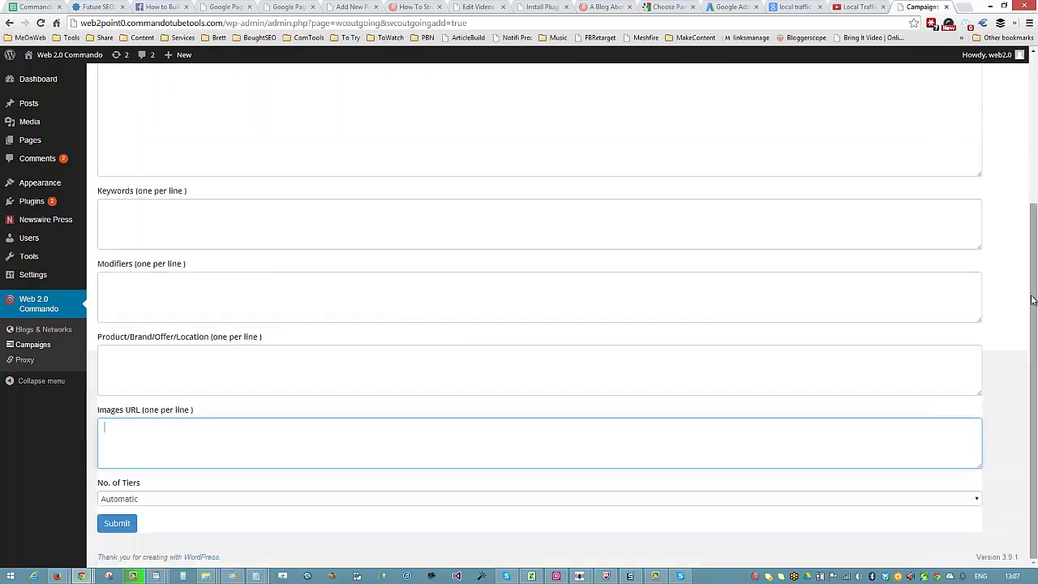
mouse_move(1032, 300)
left_mouse_down()
mouse_move(1036, 428)
mouse_move(1036, 166)
left_mouse_up()
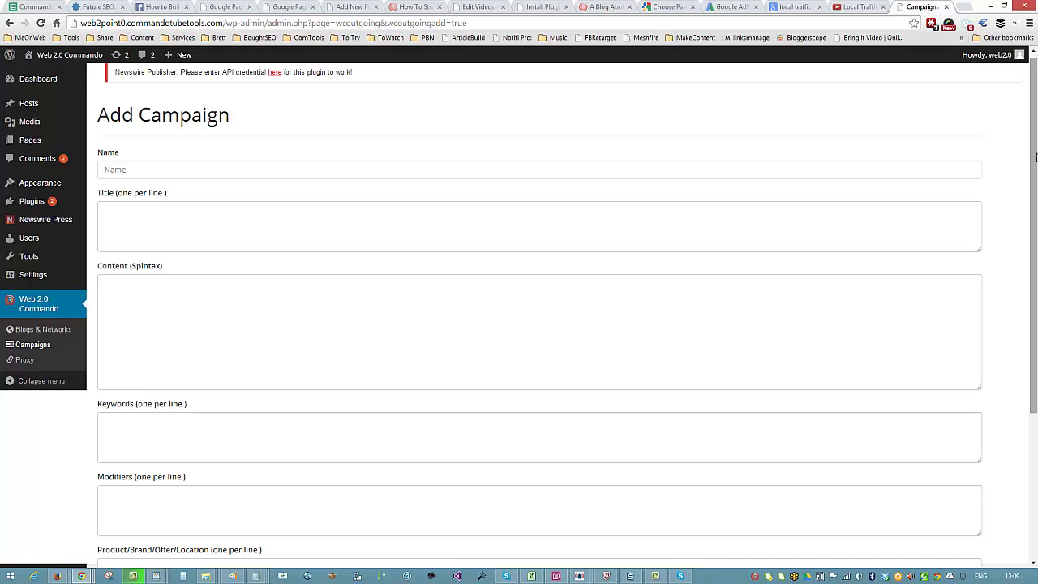
mouse_move(1034, 169)
left_mouse_down()
mouse_move(1036, 359)
mouse_move(1012, 136)
left_mouse_up()
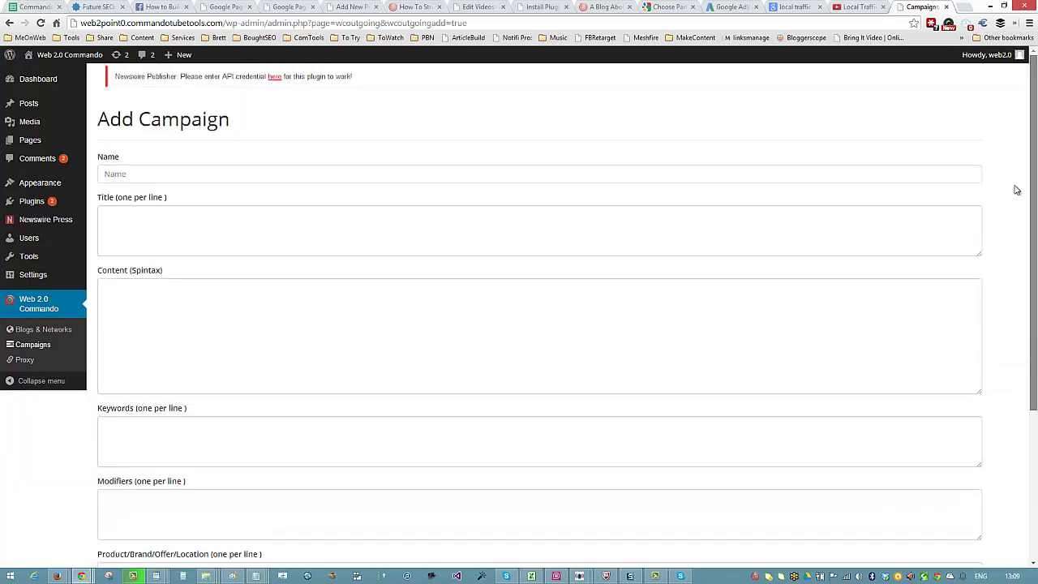
scroll(1018, 190, "down", 5)
left_click_drag(1036, 353, 1027, 153)
left_click(324, 174)
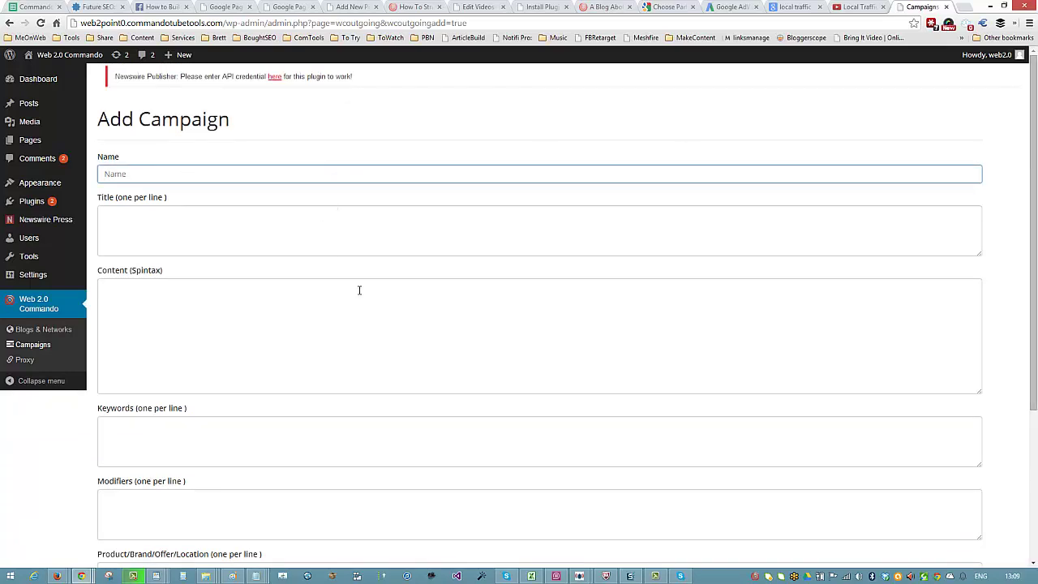
scroll(365, 304, "down", 3)
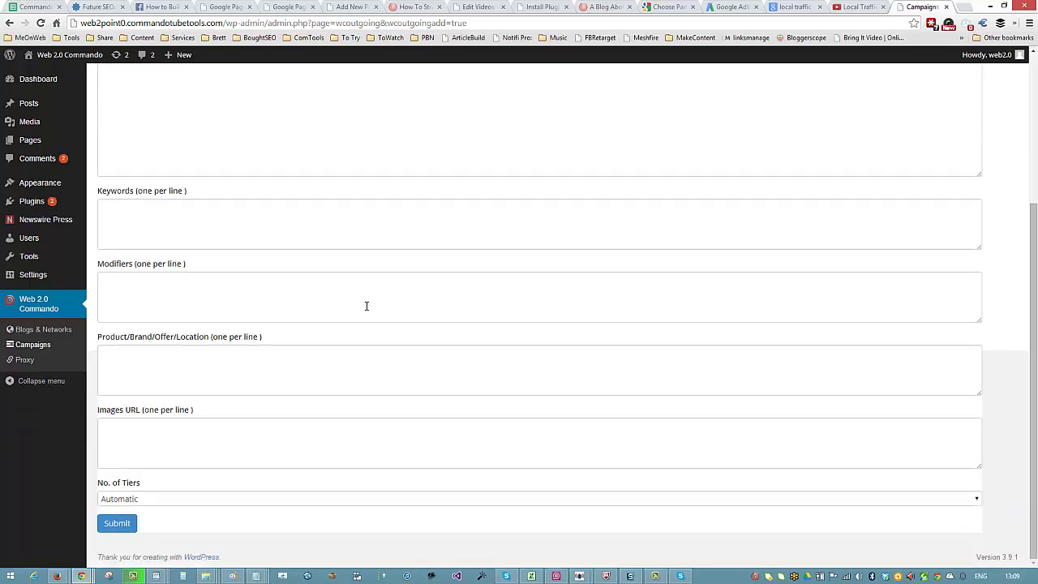